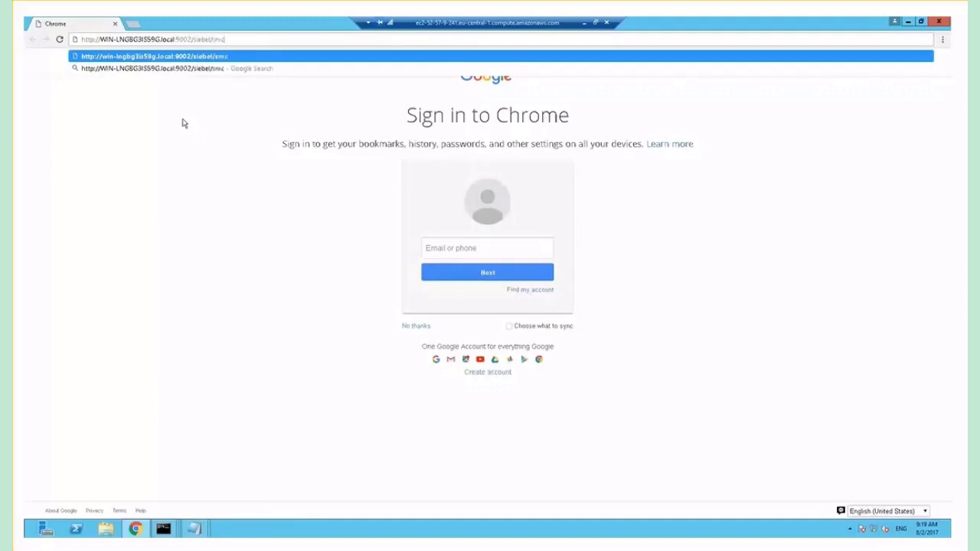
Load the Siebel Management Console address (WIN-LNGBG3IS59G.local:9002/siebel/smc) in Chrome
{"action": "key", "text": "Return"}
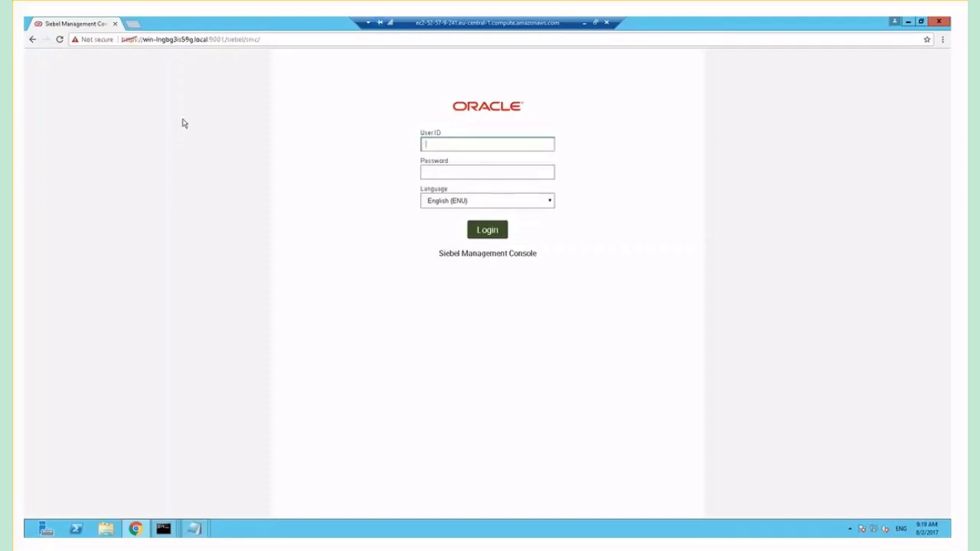
Log in to the management console with the admin user ID and password
{"action": "type", "text": "sadmin"}
{"action": "key", "text": "Tab"}
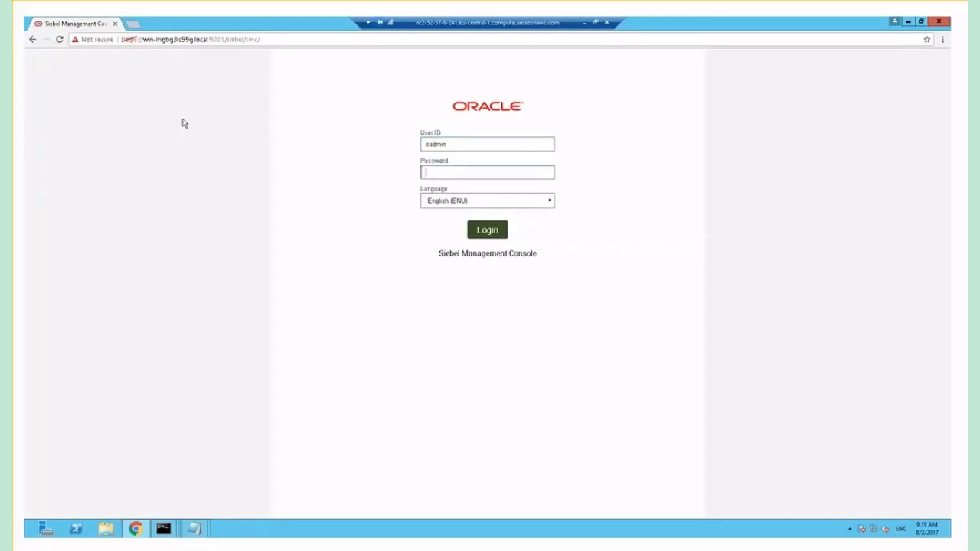
{"action": "type", "text": "sadmin"}
{"action": "key", "text": "Return"}
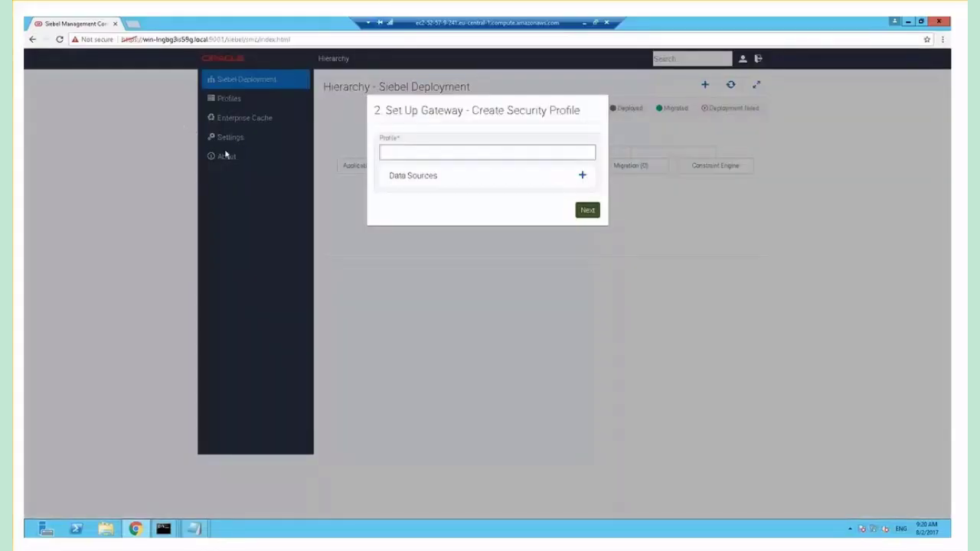
Name the security profile Gateway and add a data source named DB
{"action": "left_click", "coordinate": [388, 154]}
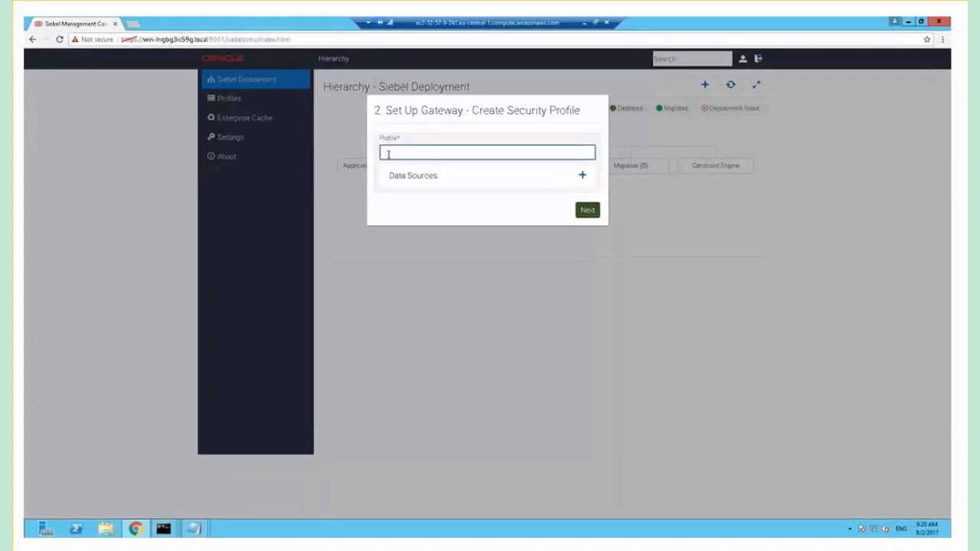
{"action": "type", "text": "Gateway"}
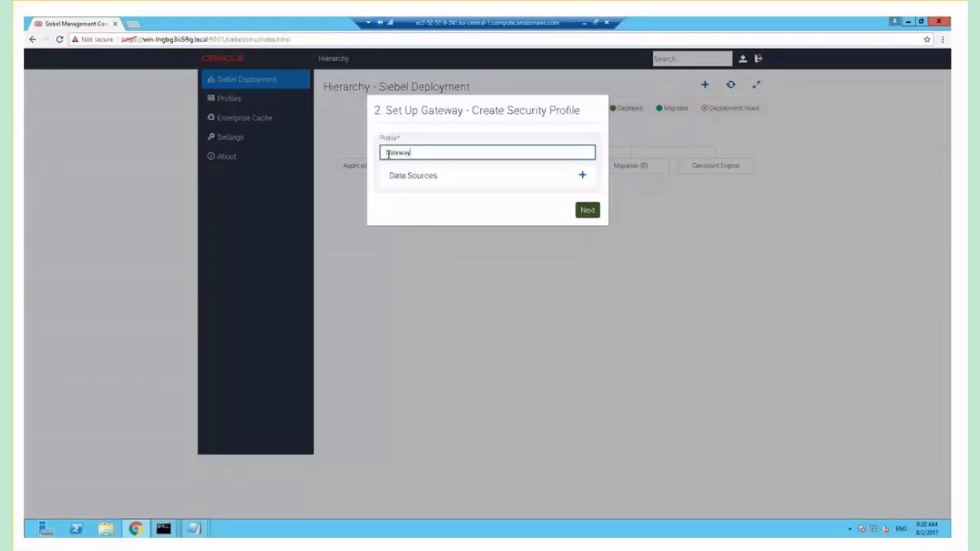
{"action": "left_click", "coordinate": [584, 178]}
{"action": "left_click", "coordinate": [406, 202]}
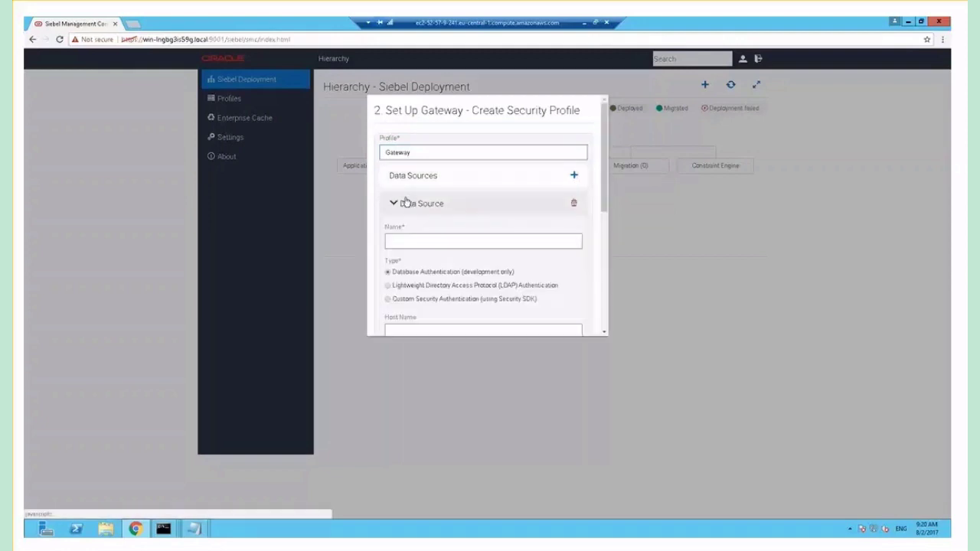
{"action": "left_click", "coordinate": [425, 241]}
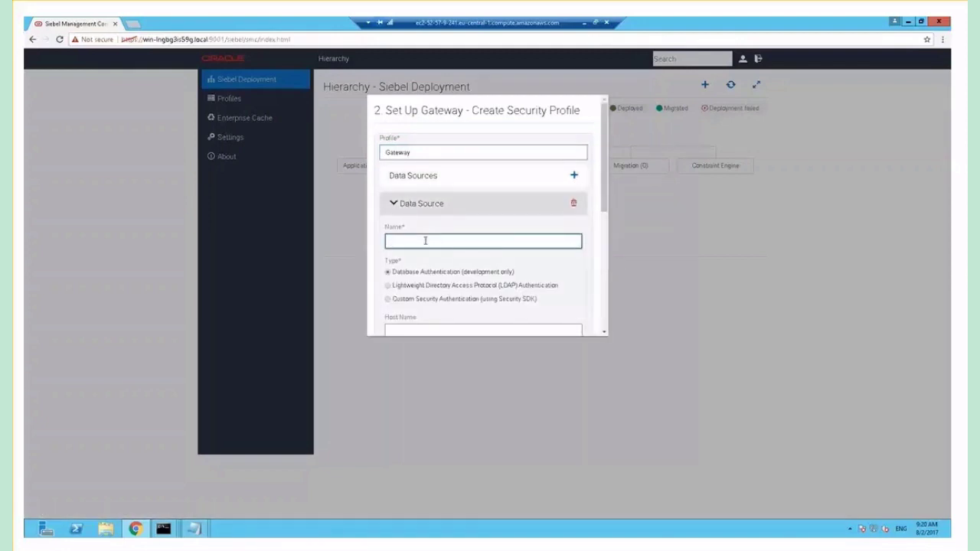
{"action": "type", "text": "DB"}
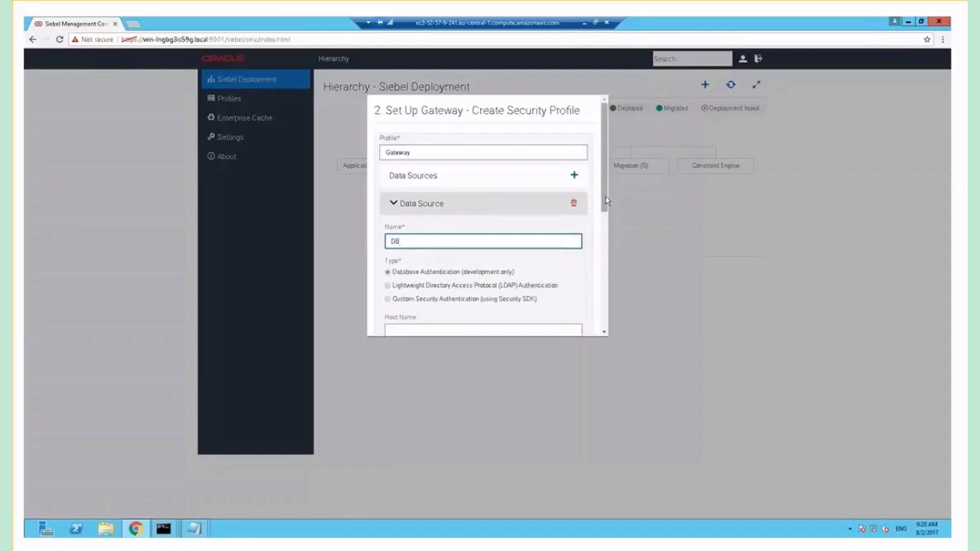
{"action": "left_click_drag", "start_coordinate": [605, 195], "coordinate": [605, 256]}
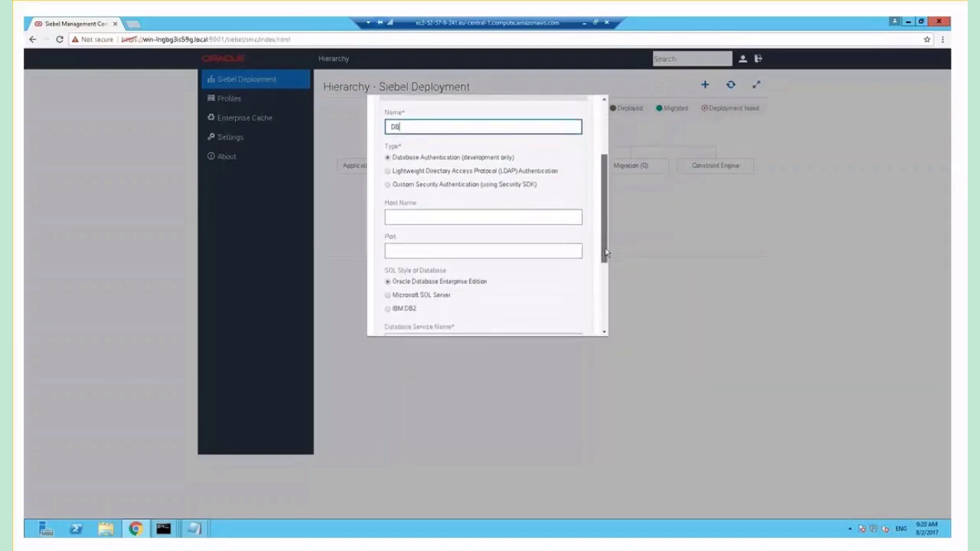
Set data source DB to host localhost, port 1521, service orcl, table owner SIEBEL
{"action": "left_click", "coordinate": [516, 217]}
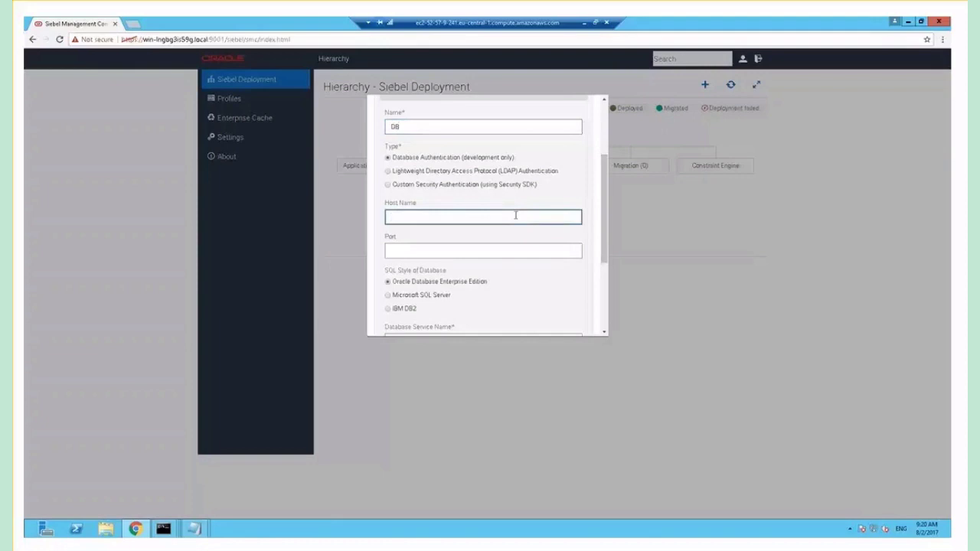
{"action": "type", "text": "localhost"}
{"action": "key", "text": "Tab"}
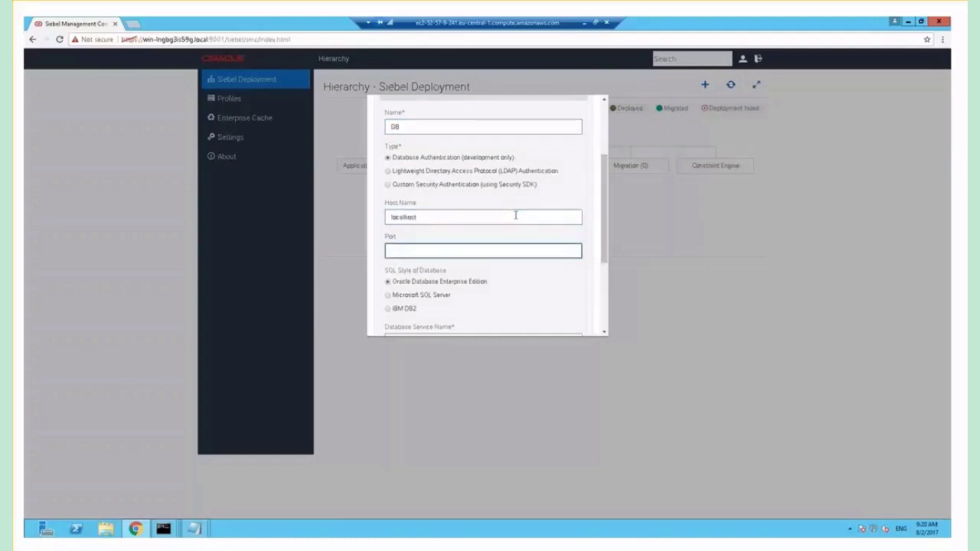
{"action": "type", "text": "1521"}
{"action": "scroll", "coordinate": [605, 243], "scroll_direction": "down", "scroll_amount": 3}
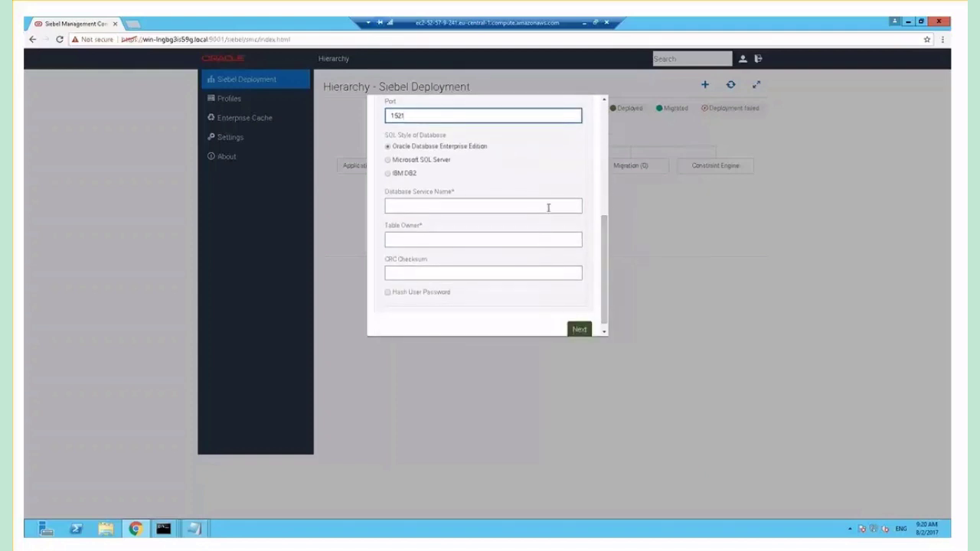
{"action": "left_click", "coordinate": [549, 207]}
{"action": "type", "text": "orcl"}
{"action": "key", "text": "Tab"}
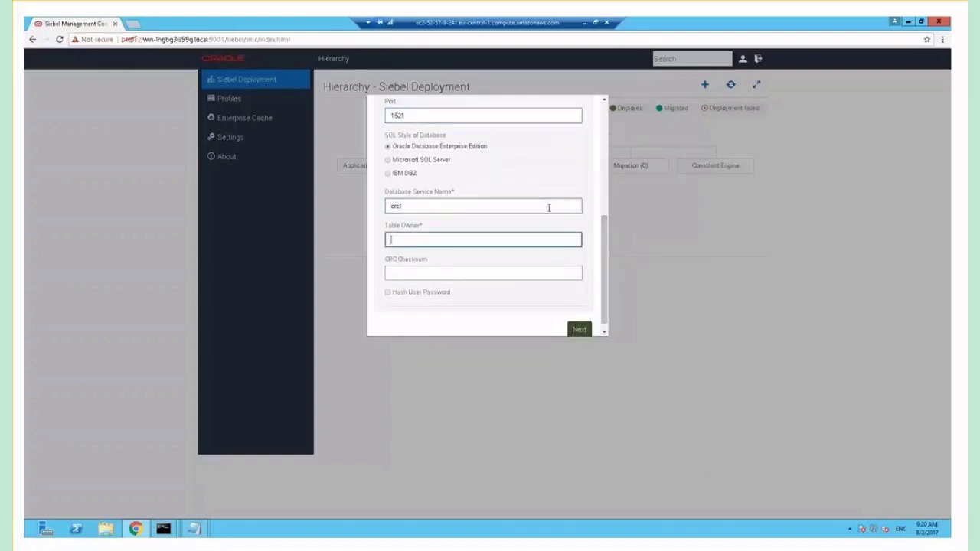
{"action": "type", "text": "SIEBEL"}
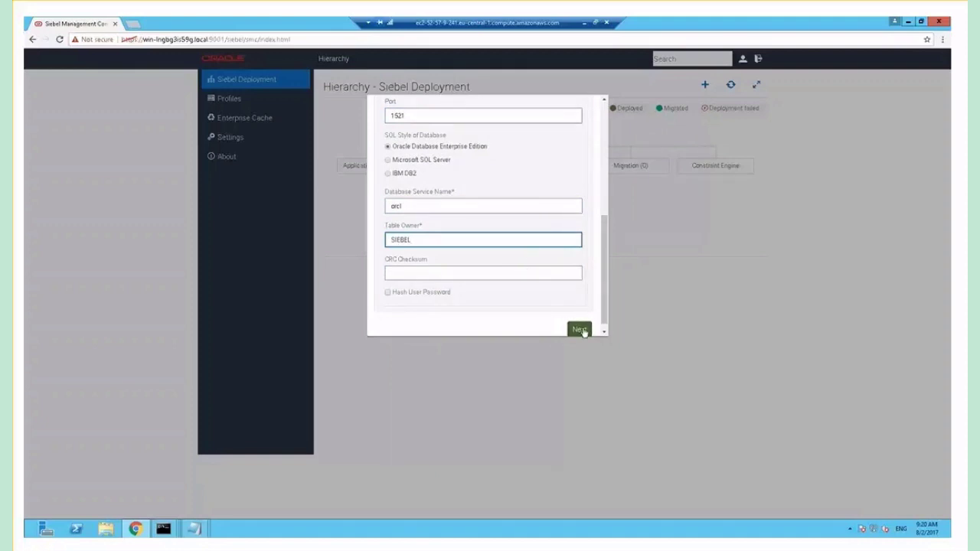
On the next page, choose DB as the security adapter's data source
{"action": "left_click", "coordinate": [580, 330]}
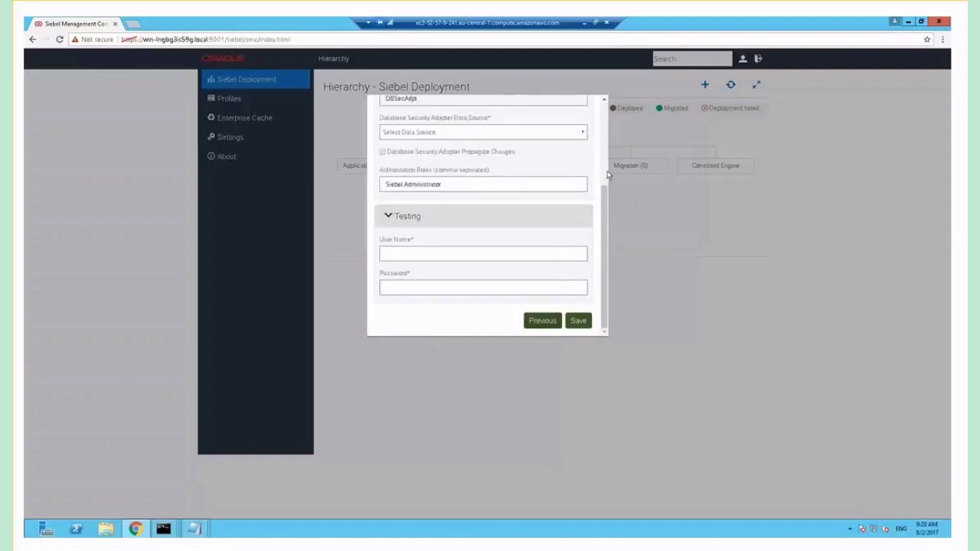
{"action": "scroll", "coordinate": [605, 176], "scroll_direction": "up", "scroll_amount": 2}
{"action": "left_click", "coordinate": [558, 275]}
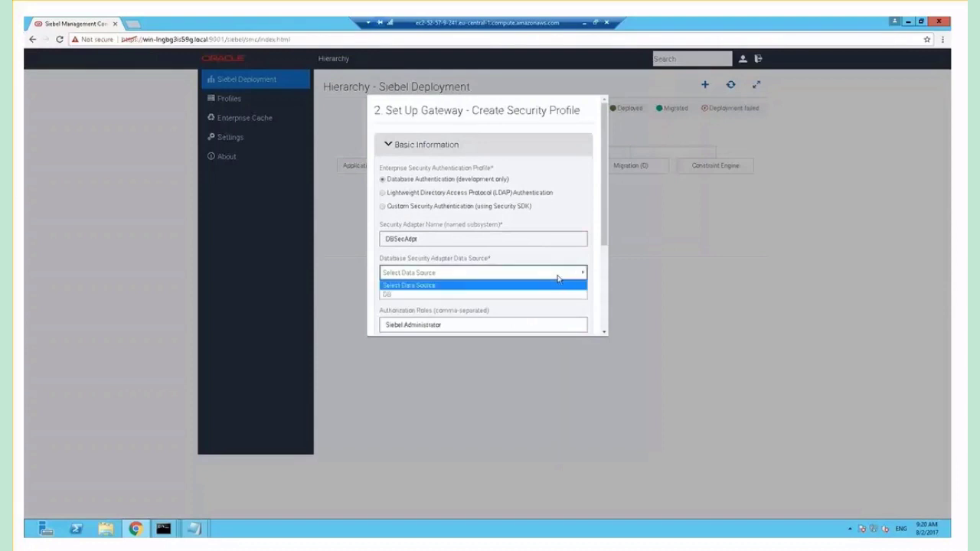
{"action": "left_click", "coordinate": [538, 294]}
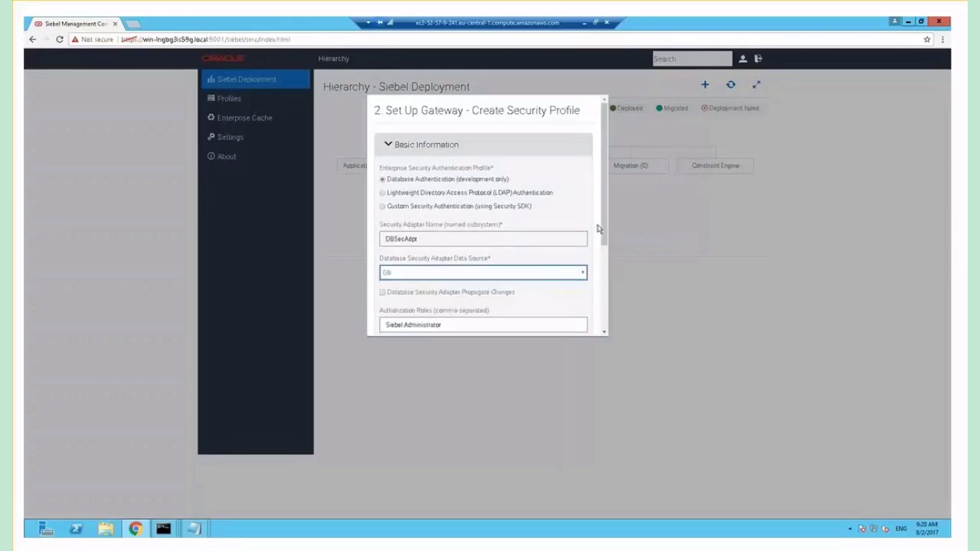
Enter the test user name and password, then save and validate the security profile
{"action": "left_click_drag", "start_coordinate": [602, 229], "coordinate": [604, 335]}
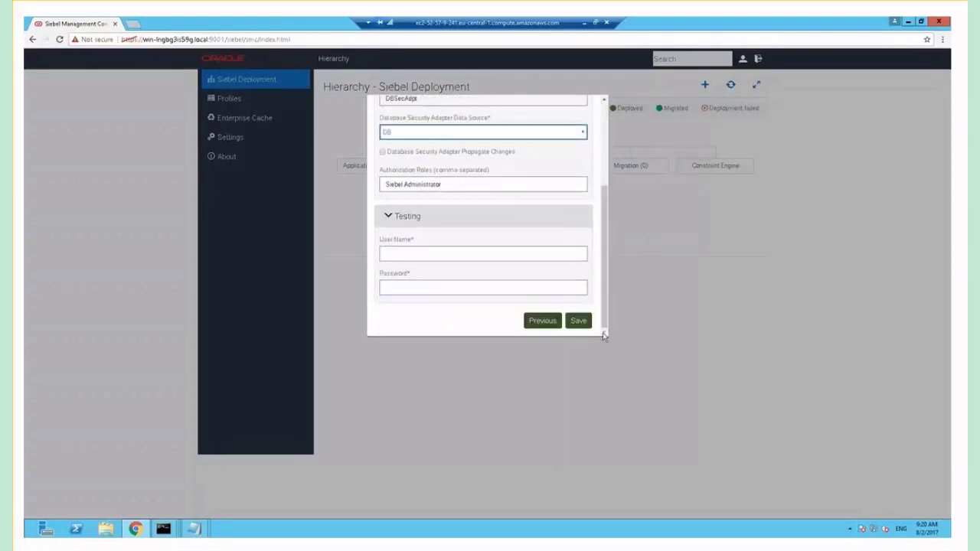
{"action": "left_click", "coordinate": [516, 252]}
{"action": "type", "text": "SAD"}
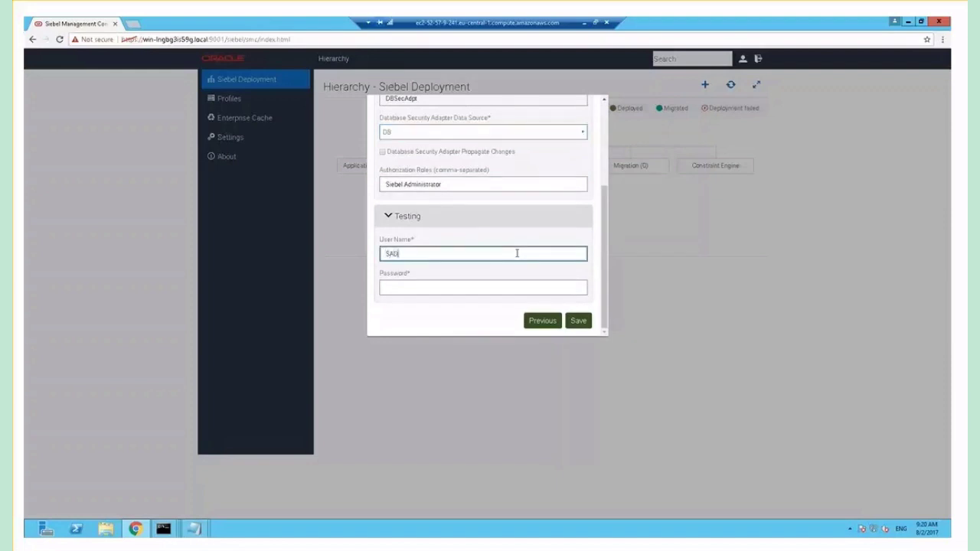
{"action": "type", "text": "MIN"}
{"action": "key", "text": "Tab"}
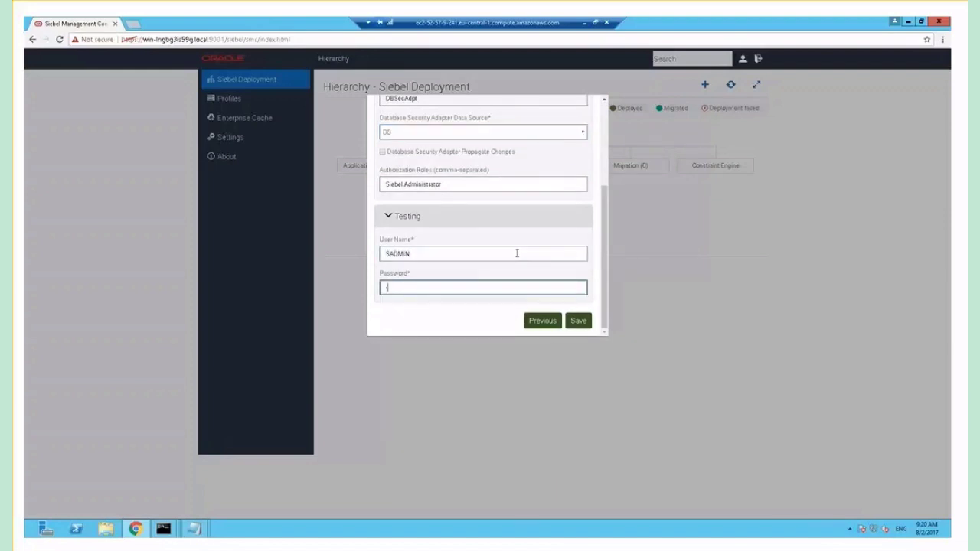
{"action": "type", "text": "sadmin1"}
{"action": "left_click", "coordinate": [578, 321]}
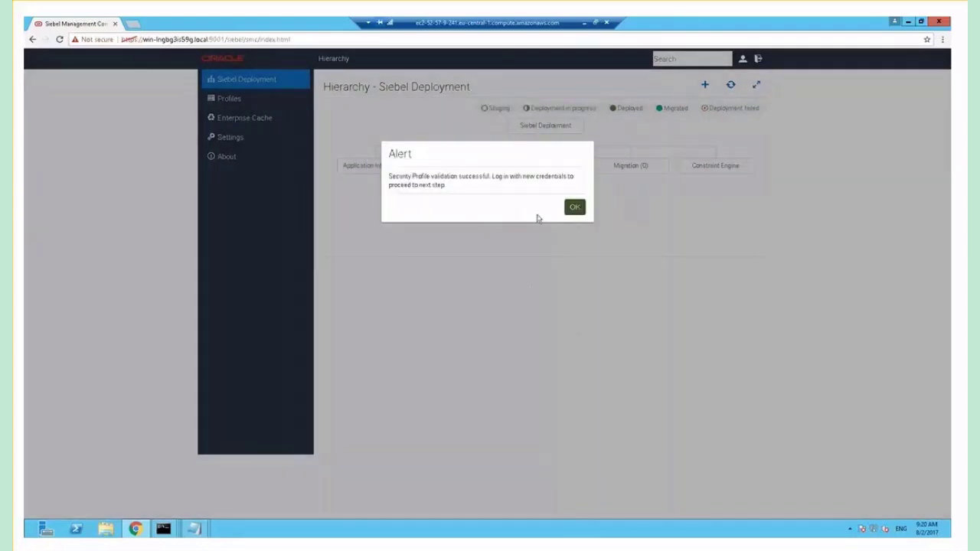
Dismiss the success alert and sign back in with the new admin credentials
{"action": "left_click", "coordinate": [575, 209]}
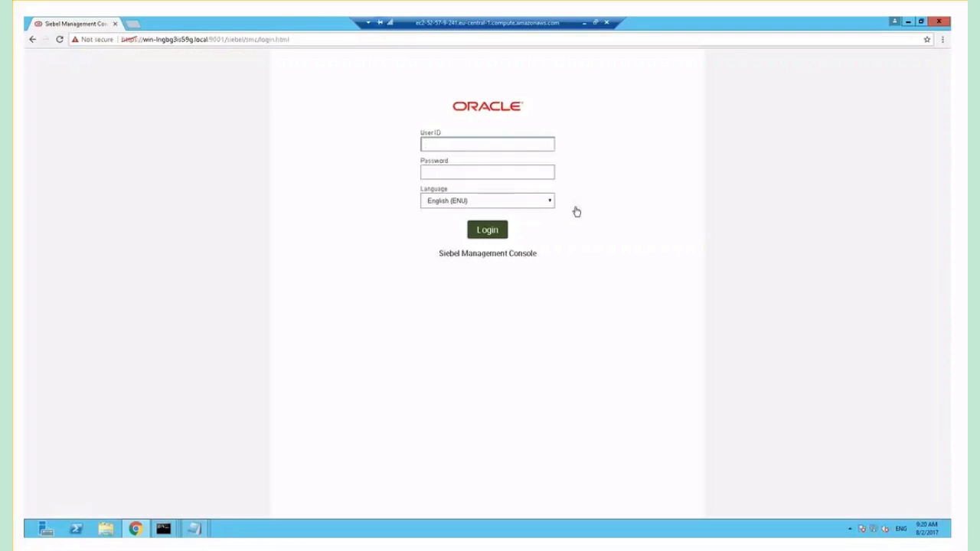
{"action": "type", "text": "SADMIN"}
{"action": "key", "text": "Tab"}
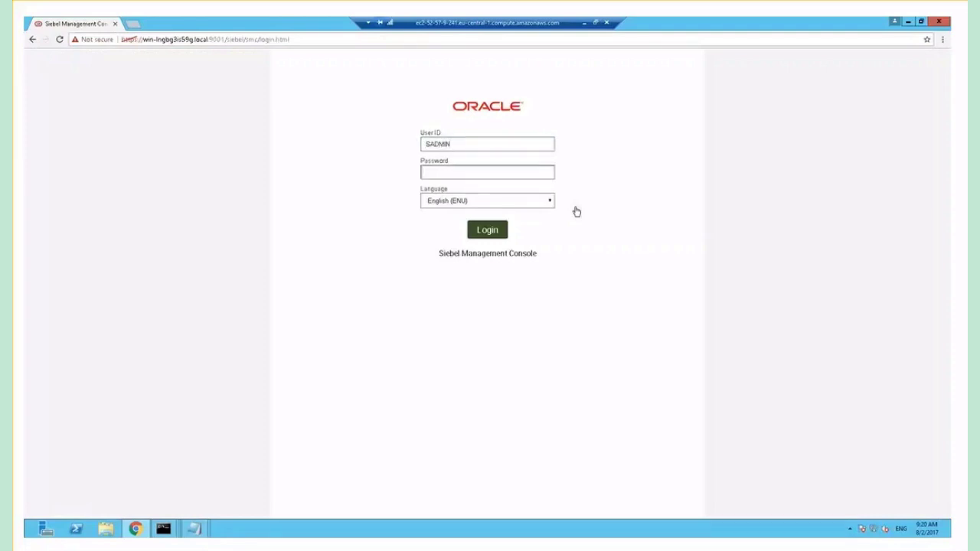
{"action": "type", "text": "••••••••"}
{"action": "left_click", "coordinate": [481, 233]}
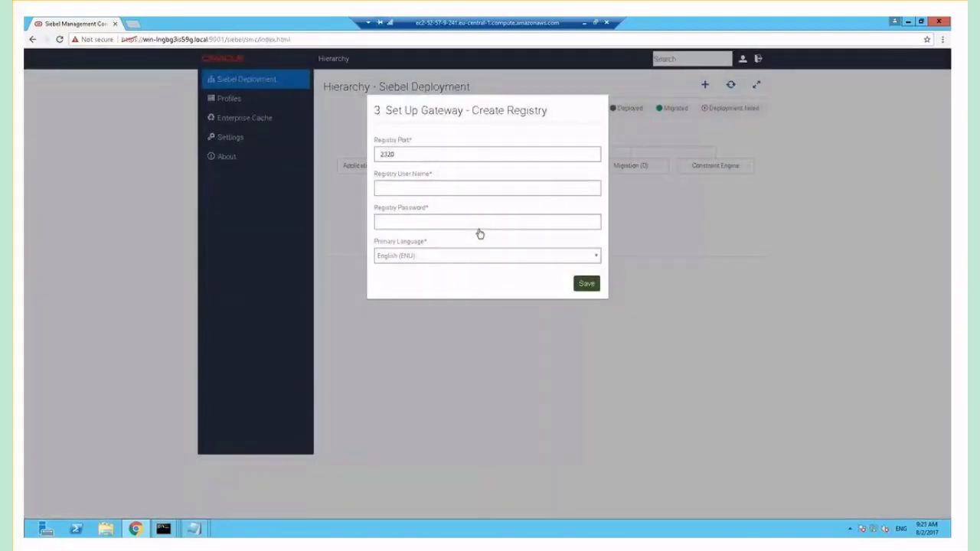
Set registry port 2390, enter the registry user, password and confirmation, and save
{"action": "left_click", "coordinate": [418, 154]}
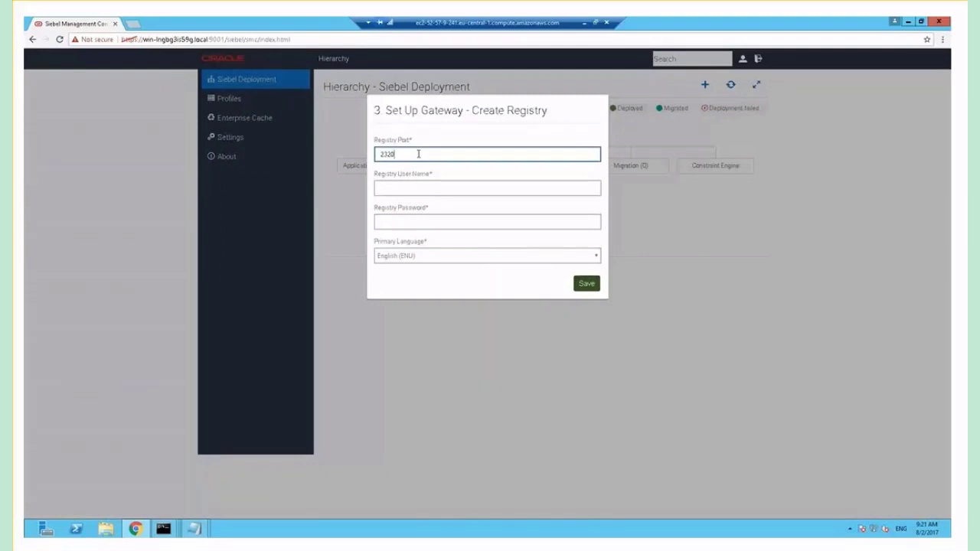
{"action": "key", "text": "BackSpace"}
{"action": "key", "text": "BackSpace"}
{"action": "type", "text": "90"}
{"action": "left_click", "coordinate": [421, 190]}
{"action": "type", "text": "S"}
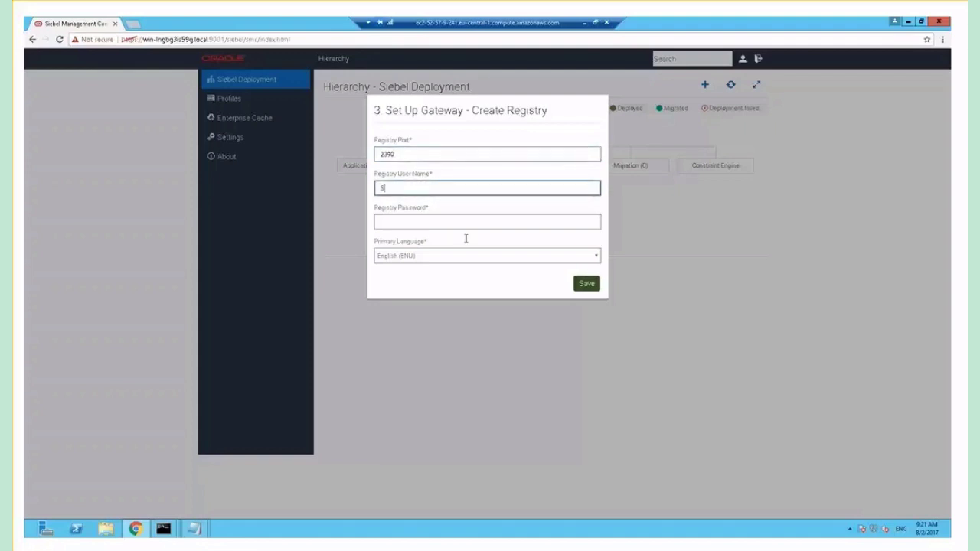
{"action": "type", "text": "ADMIN"}
{"action": "key", "text": "Tab"}
{"action": "type", "text": "S"}
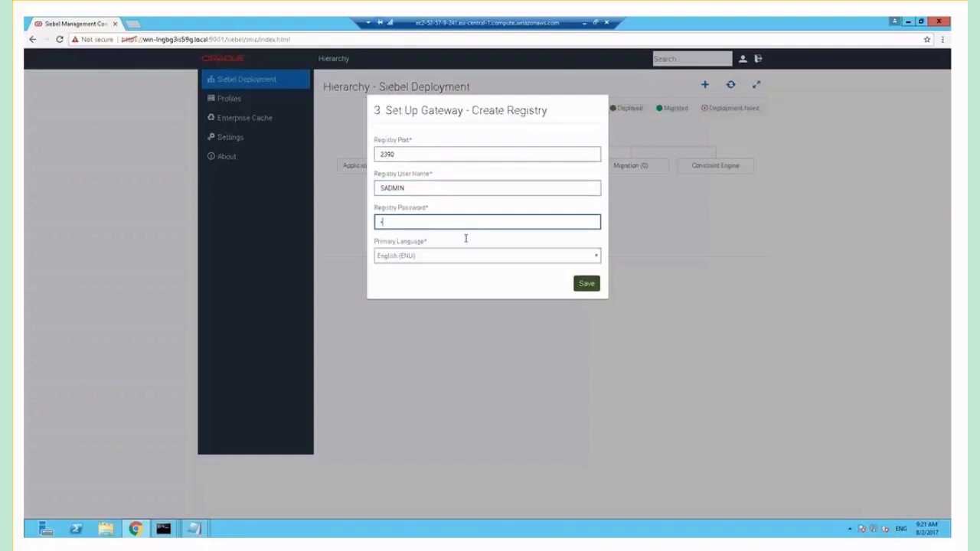
{"action": "type", "text": "•••••••"}
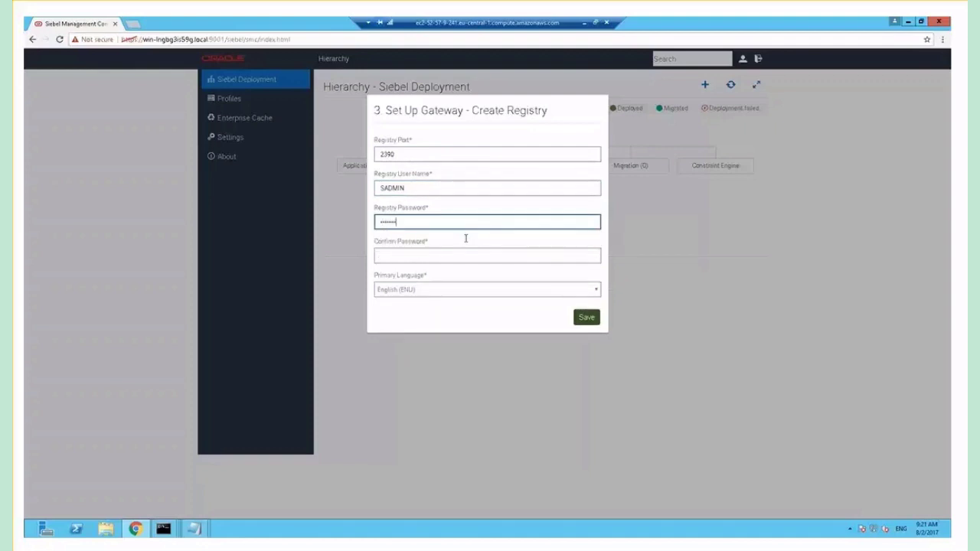
{"action": "key", "text": "Tab"}
{"action": "type", "text": "•••••"}
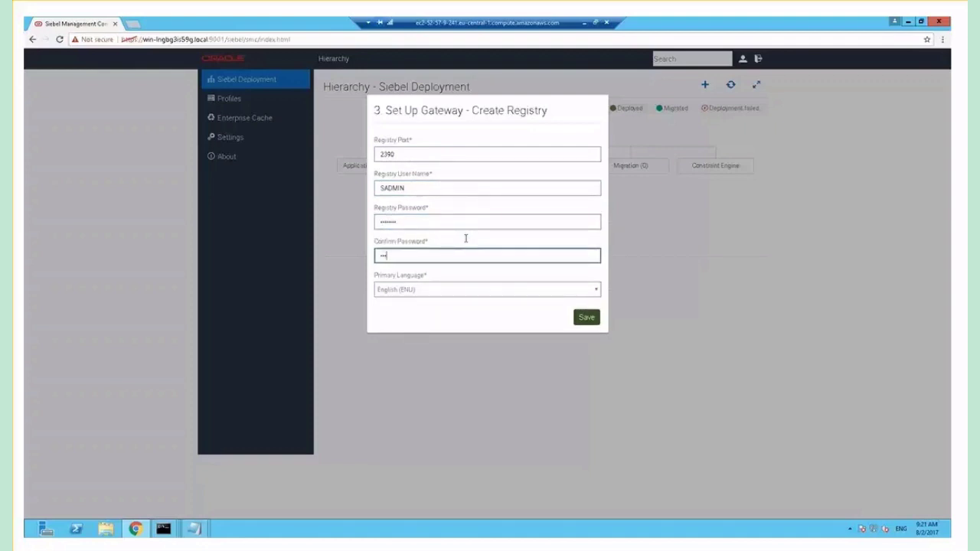
{"action": "type", "text": "•••"}
{"action": "left_click", "coordinate": [587, 320]}
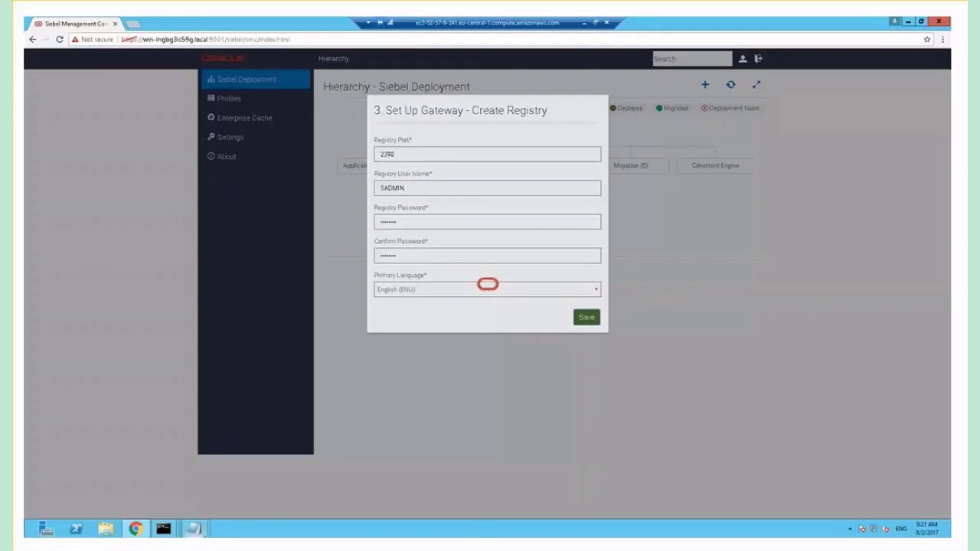
Add the line 'Registry Port 2390' to install_notes.txt, then return to the console
{"action": "mouse_move", "coordinate": [194, 528]}
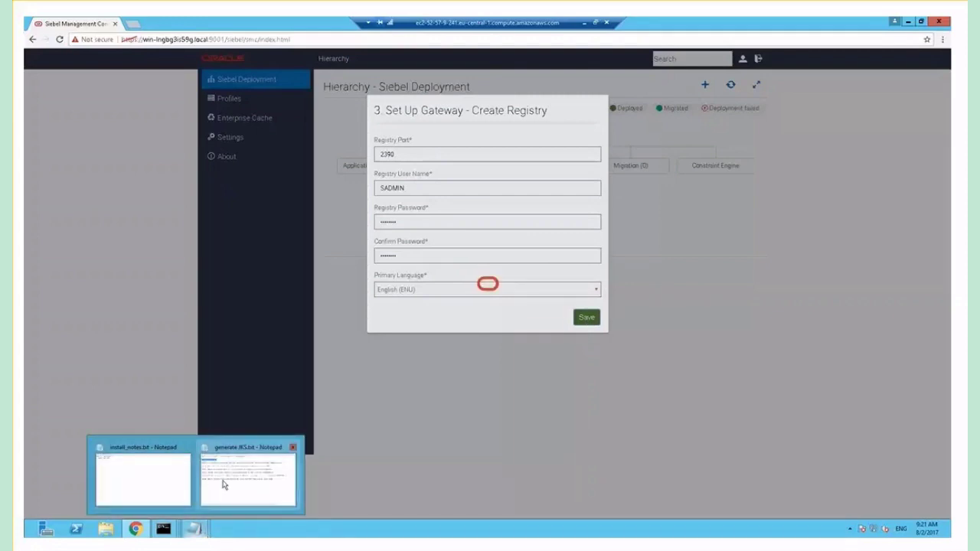
{"action": "left_click", "coordinate": [176, 476]}
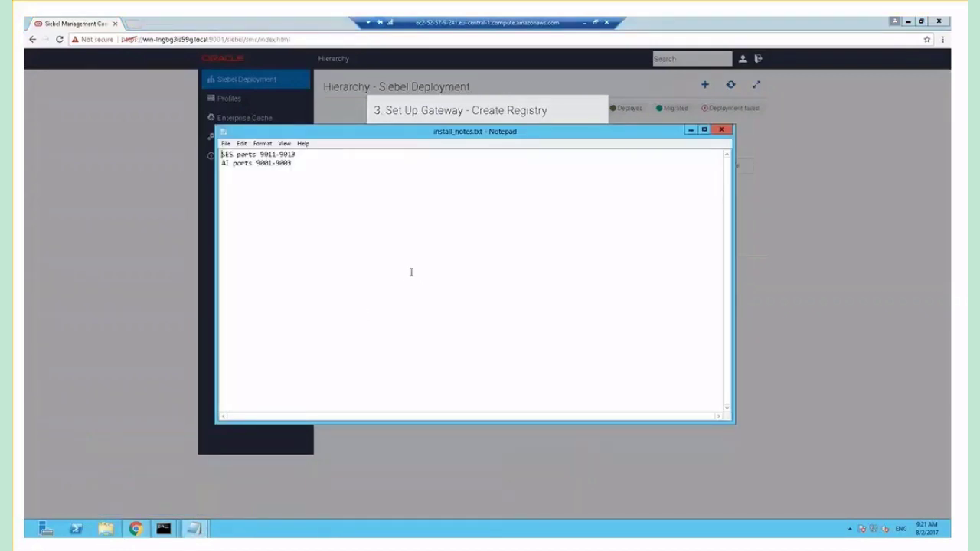
{"action": "type", "text": "Registry Port 2390"}
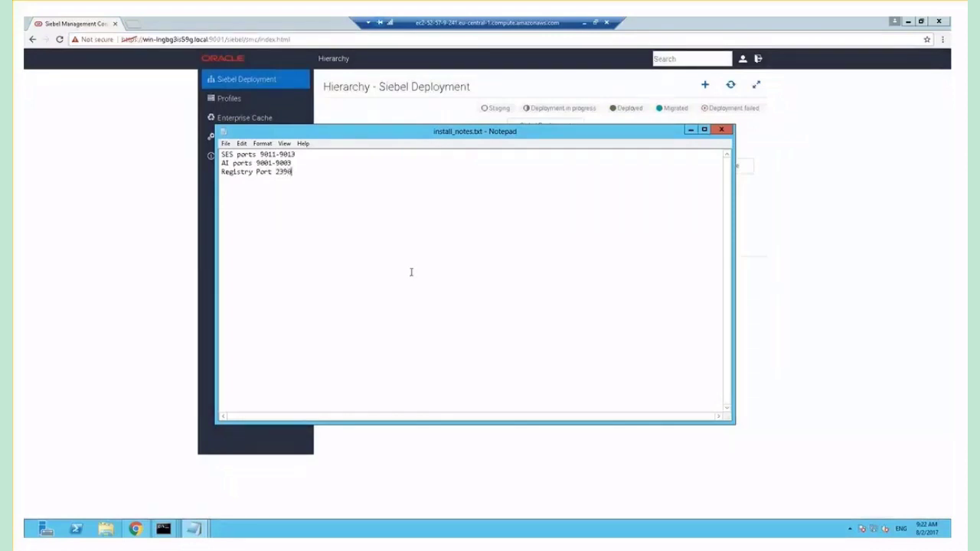
{"action": "left_click", "coordinate": [363, 68]}
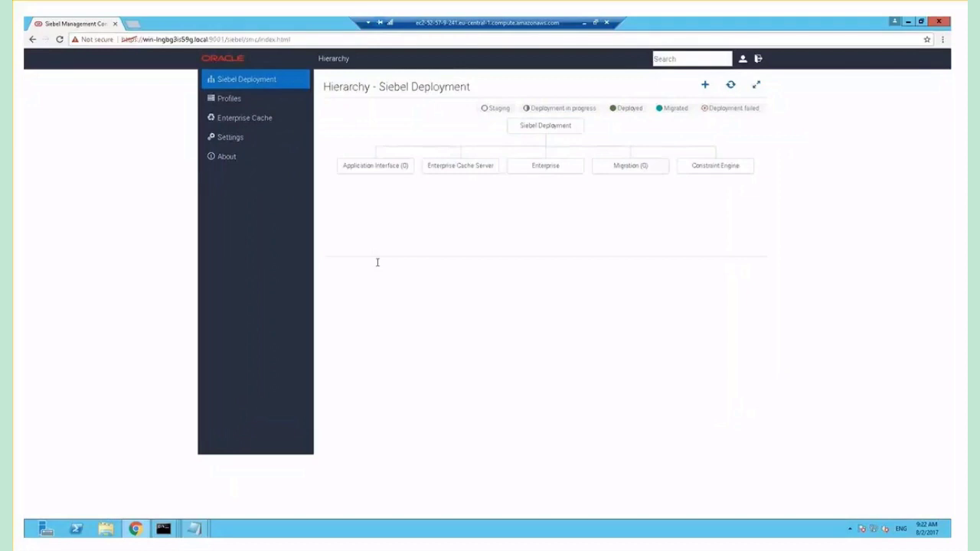
Launch Services and open the Siebel Gateway Name Server properties
{"action": "key", "text": "super"}
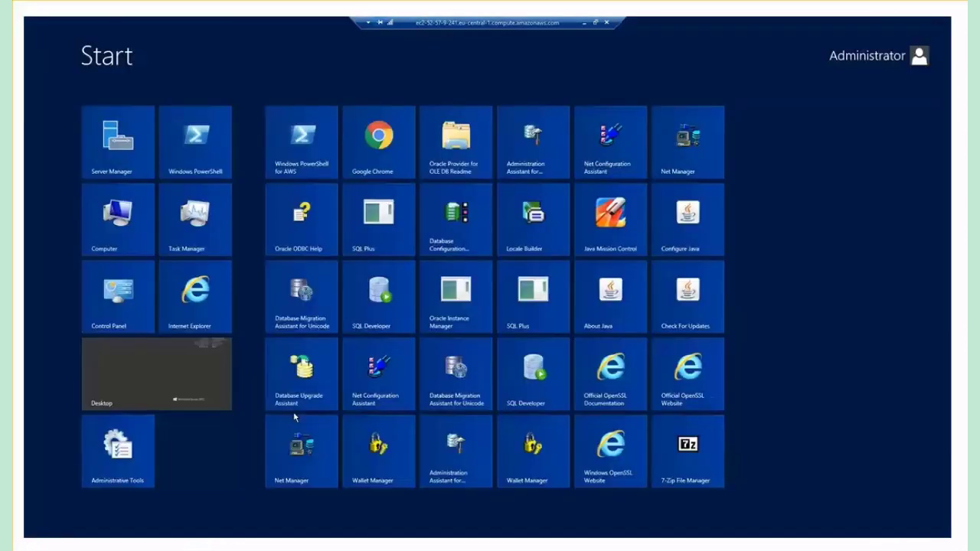
{"action": "type", "text": "servi"}
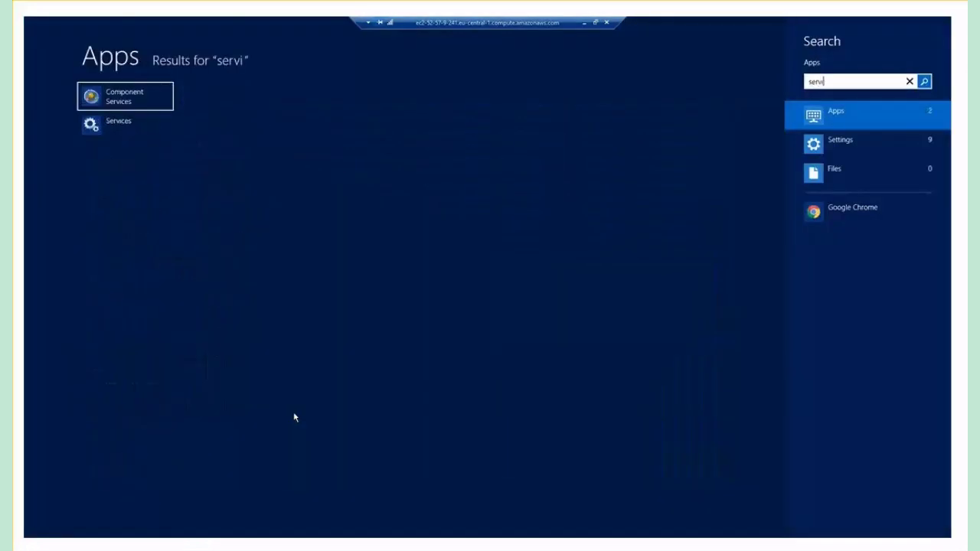
{"action": "left_click", "coordinate": [142, 128]}
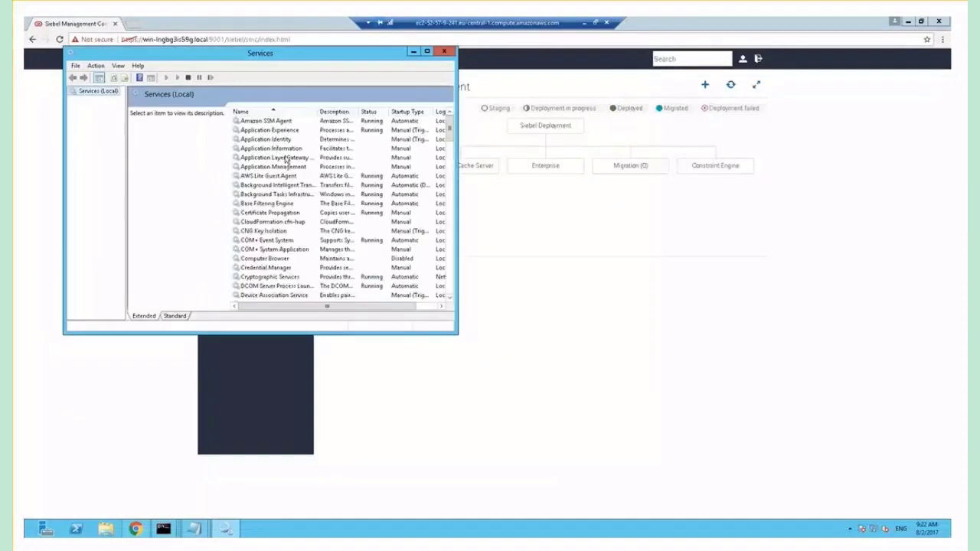
{"action": "left_click", "coordinate": [285, 157]}
{"action": "key", "text": "s"}
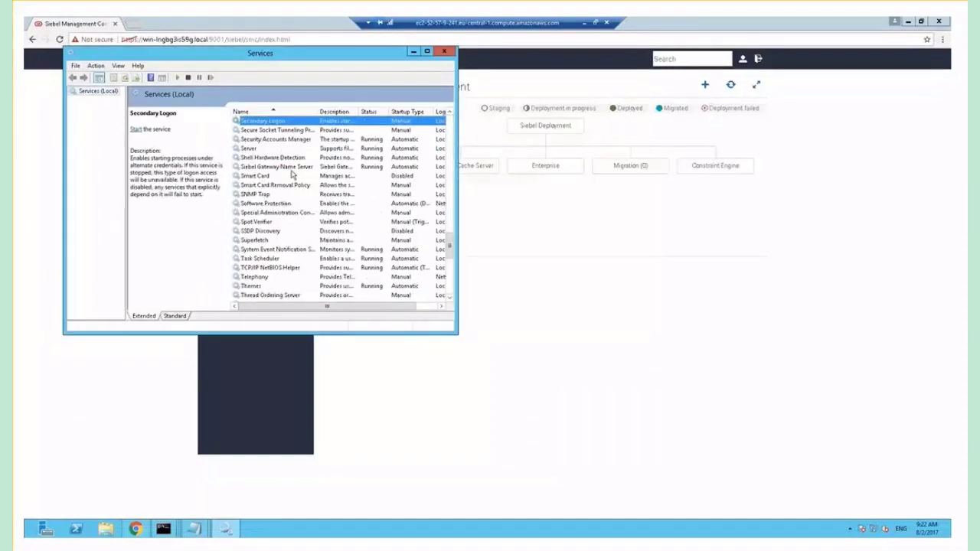
{"action": "double_click", "coordinate": [301, 167]}
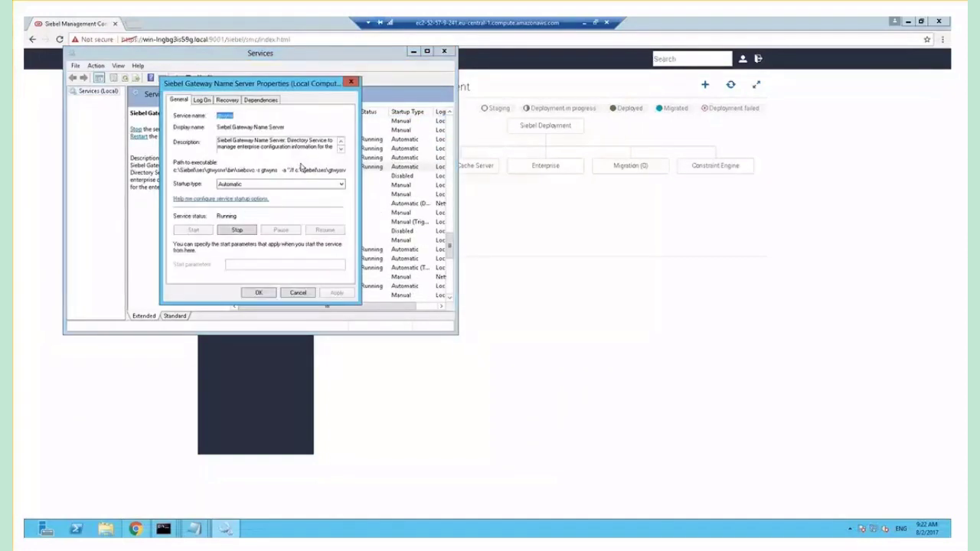
Confirm the executable path shows port 2390 after /t, then cancel without changes
{"action": "left_click", "coordinate": [258, 170]}
{"action": "key", "text": "End"}
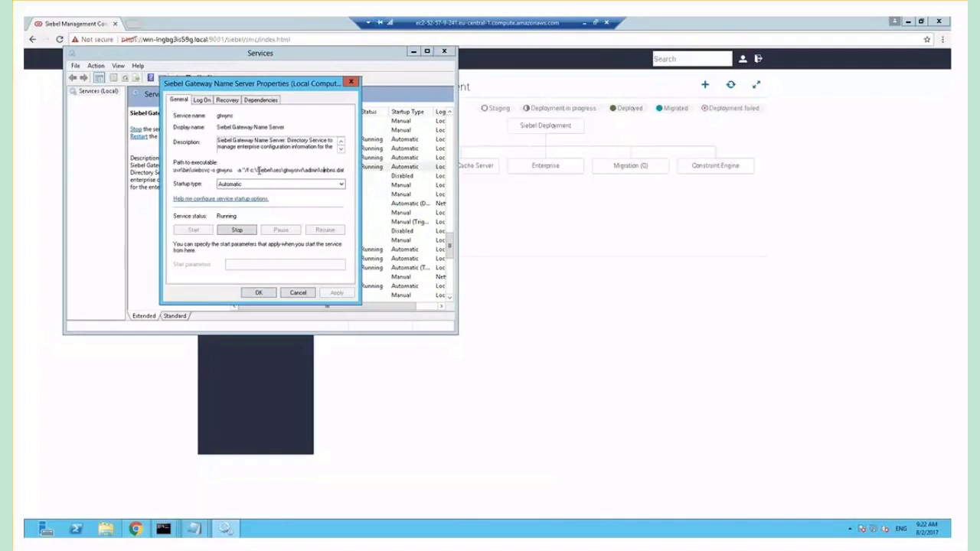
{"action": "key", "text": "Right"}
{"action": "key", "text": "Right"}
{"action": "key", "text": "Right"}
{"action": "key", "text": "Right"}
{"action": "key", "text": "Right"}
{"action": "key", "text": "Right"}
{"action": "key", "text": "Right"}
{"action": "key", "text": "Right"}
{"action": "key", "text": "Right"}
{"action": "key", "text": "Right"}
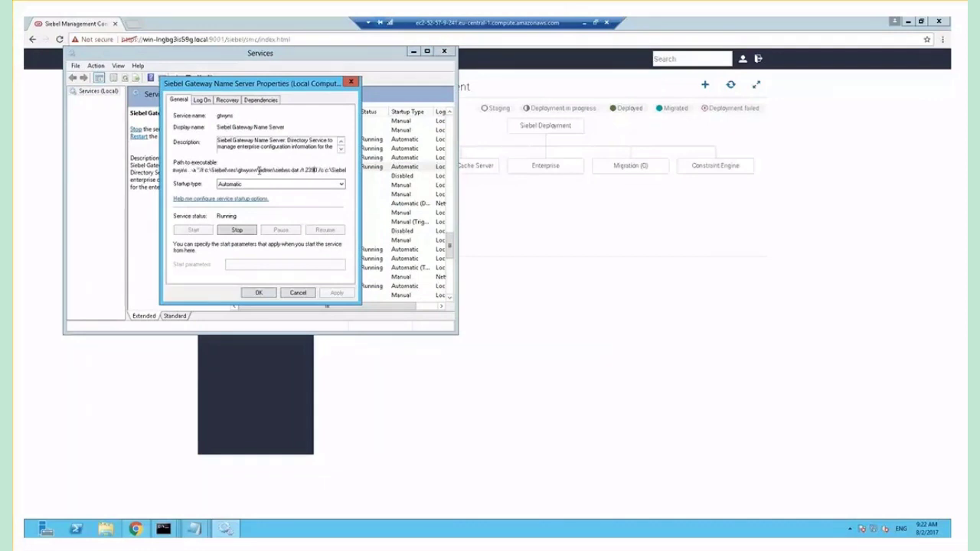
{"action": "key", "text": "shift+Left"}
{"action": "key", "text": "shift+Left"}
{"action": "key", "text": "shift+Left"}
{"action": "key", "text": "shift+Left"}
{"action": "key", "text": "Right"}
{"action": "key", "text": "Right"}
{"action": "key", "text": "Right"}
{"action": "key", "text": "Right"}
{"action": "key", "text": "Right"}
{"action": "key", "text": "Right"}
{"action": "key", "text": "Right"}
{"action": "key", "text": "Right"}
{"action": "key", "text": "Right"}
{"action": "key", "text": "Right"}
{"action": "key", "text": "Right"}
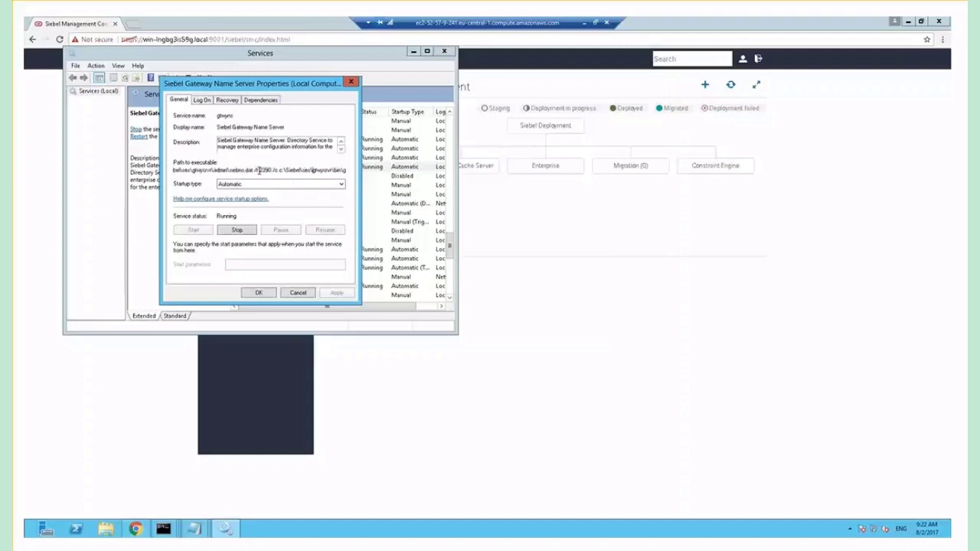
{"action": "key", "text": "Right"}
{"action": "key", "text": "Right"}
{"action": "key", "text": "Right"}
{"action": "key", "text": "Right"}
{"action": "key", "text": "Right"}
{"action": "key", "text": "Right"}
{"action": "key", "text": "Right"}
{"action": "key", "text": "Right"}
{"action": "key", "text": "Right"}
{"action": "key", "text": "Right"}
{"action": "key", "text": "Right"}
{"action": "key", "text": "Right"}
{"action": "key", "text": "Right"}
{"action": "key", "text": "Right"}
{"action": "key", "text": "Right"}
{"action": "key", "text": "Right"}
{"action": "key", "text": "Right"}
{"action": "key", "text": "Right"}
{"action": "key", "text": "Right"}
{"action": "key", "text": "Right"}
{"action": "key", "text": "Right"}
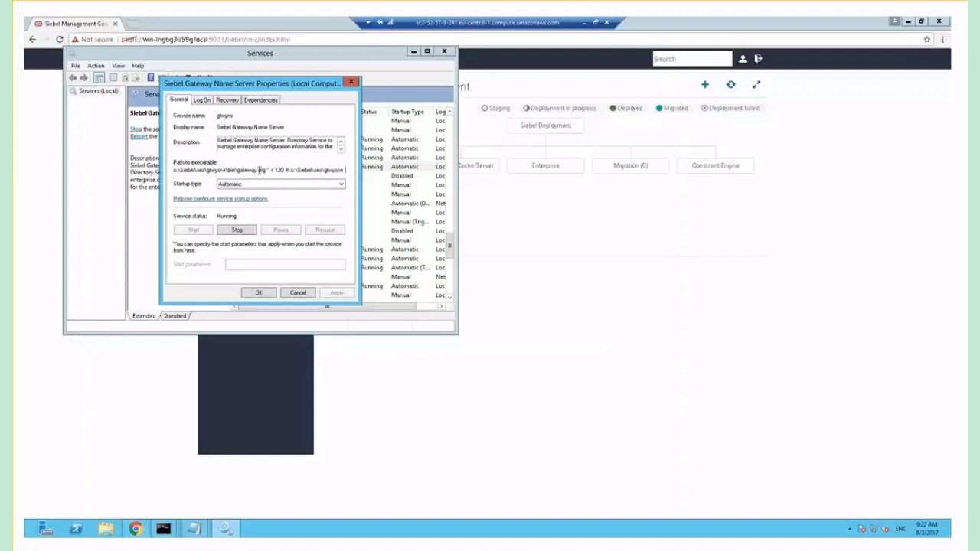
{"action": "left_click", "coordinate": [299, 295]}
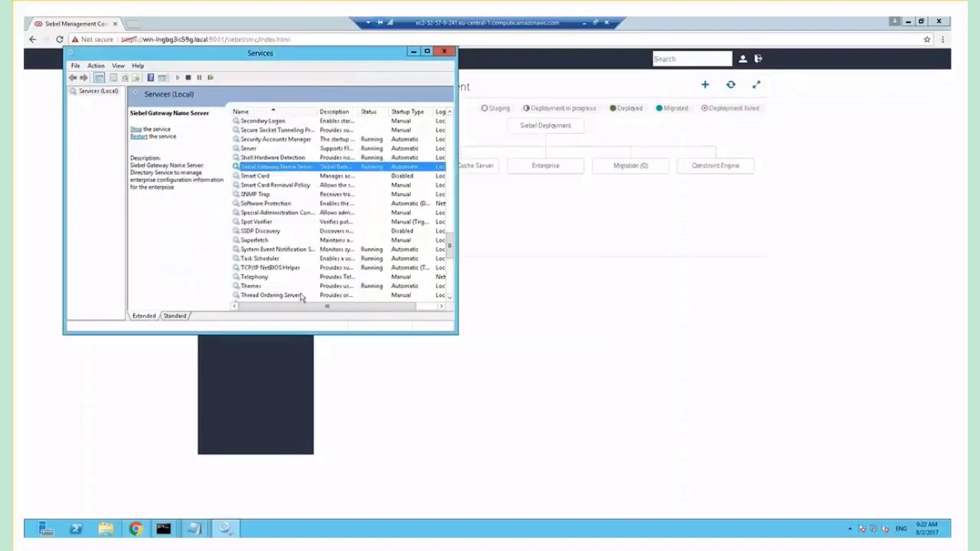
Close Services, go to Enterprise profiles, and clone sample_enterprise_profile
{"action": "left_click", "coordinate": [444, 52]}
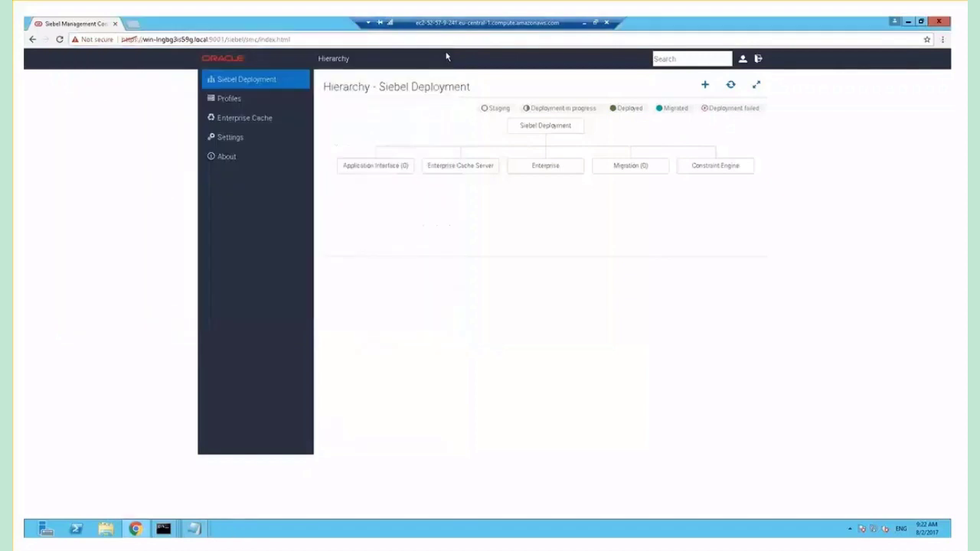
{"action": "left_click", "coordinate": [237, 101]}
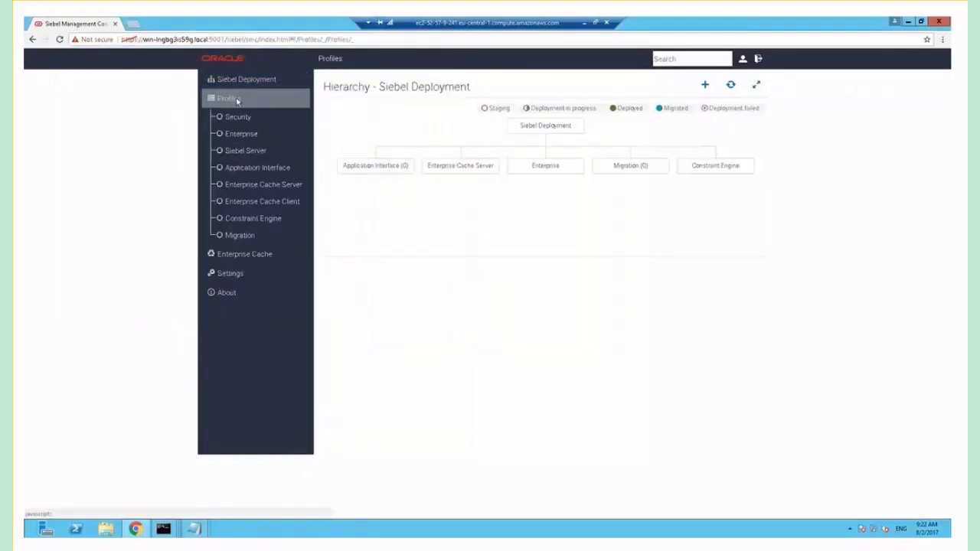
{"action": "left_click", "coordinate": [237, 118]}
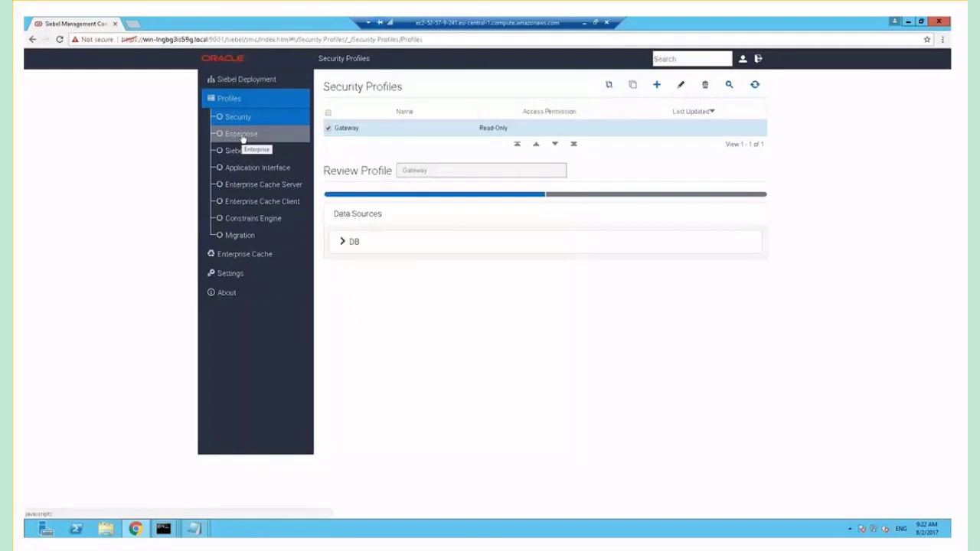
{"action": "left_click", "coordinate": [242, 136]}
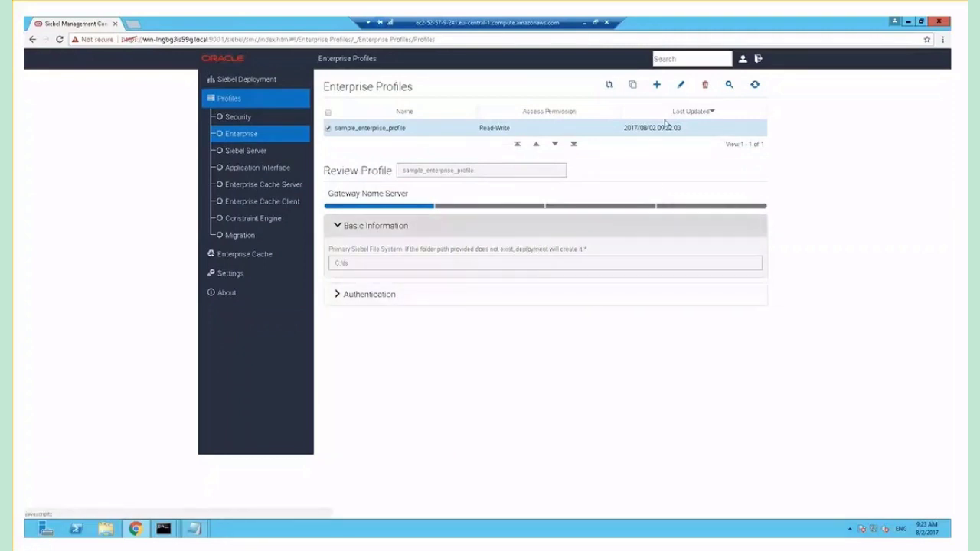
{"action": "left_click", "coordinate": [633, 86]}
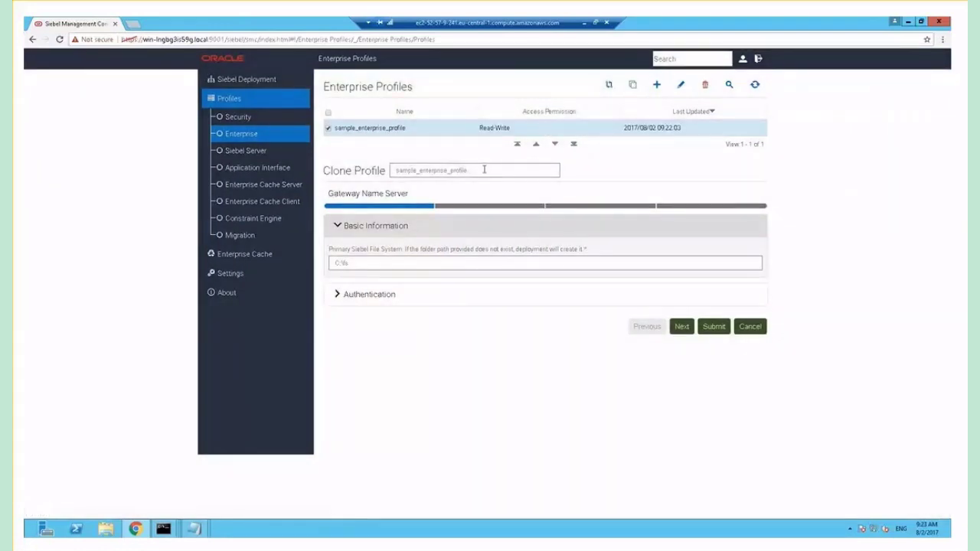
Rename the clone ENTProfile and set its Primary Siebel File System to C:\SiebelFS
{"action": "left_click", "coordinate": [483, 169]}
{"action": "left_click_drag", "start_coordinate": [484, 169], "coordinate": [366, 169]}
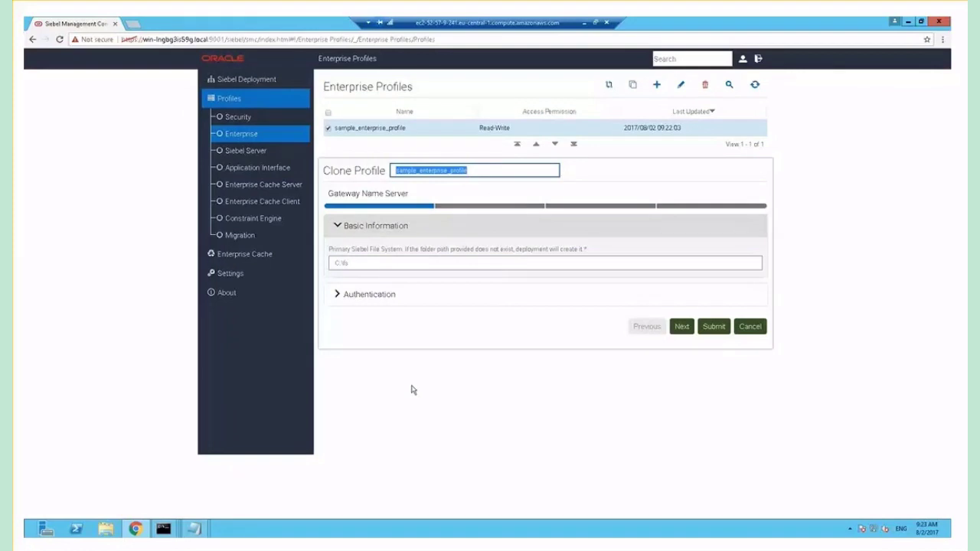
{"action": "type", "text": "EN"}
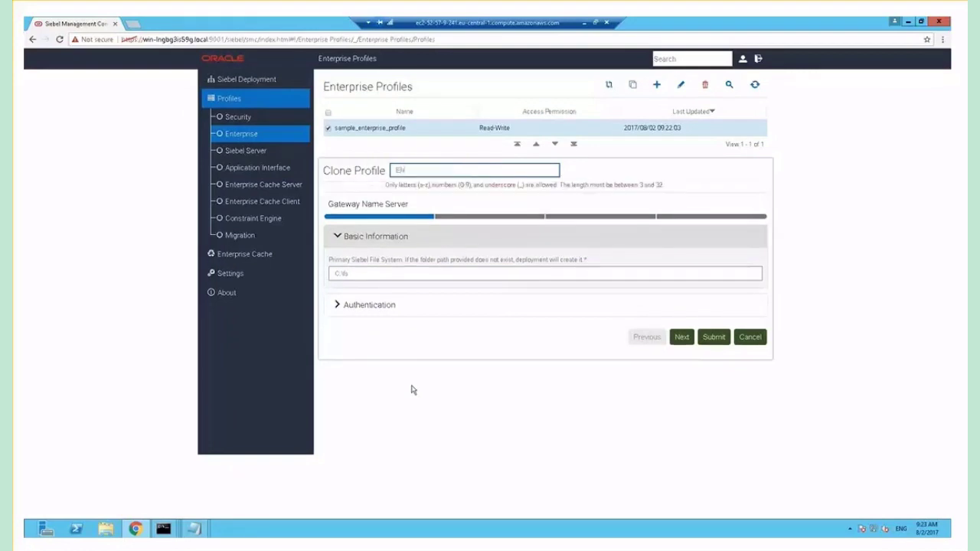
{"action": "type", "text": "I"}
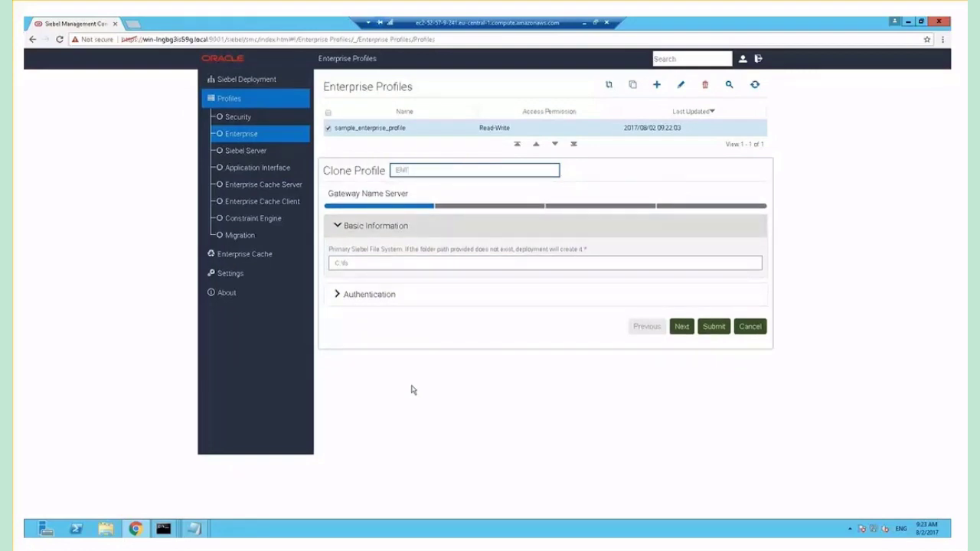
{"action": "type", "text": "R"}
{"action": "type", "text": "rofile"}
{"action": "left_click", "coordinate": [363, 263]}
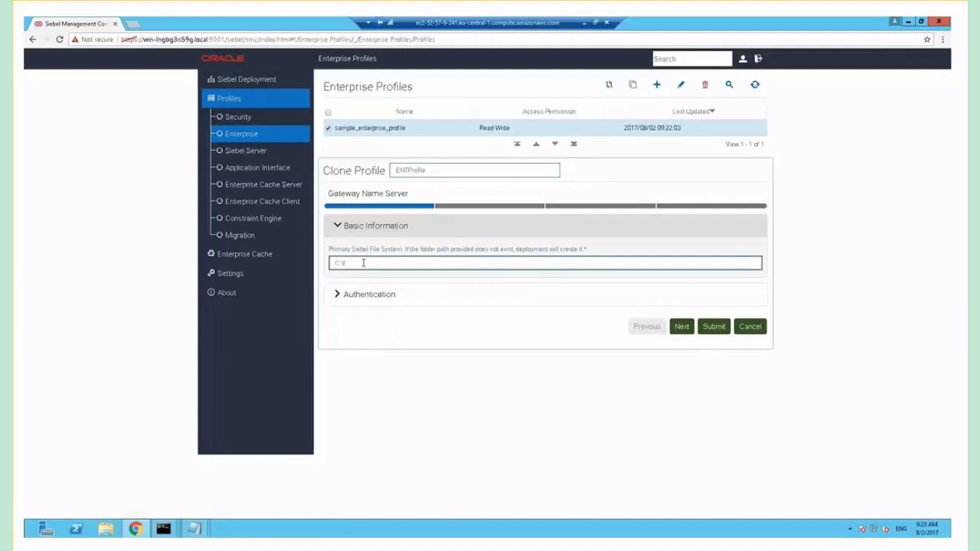
{"action": "type", "text": "C:\\Siebel\\FS"}
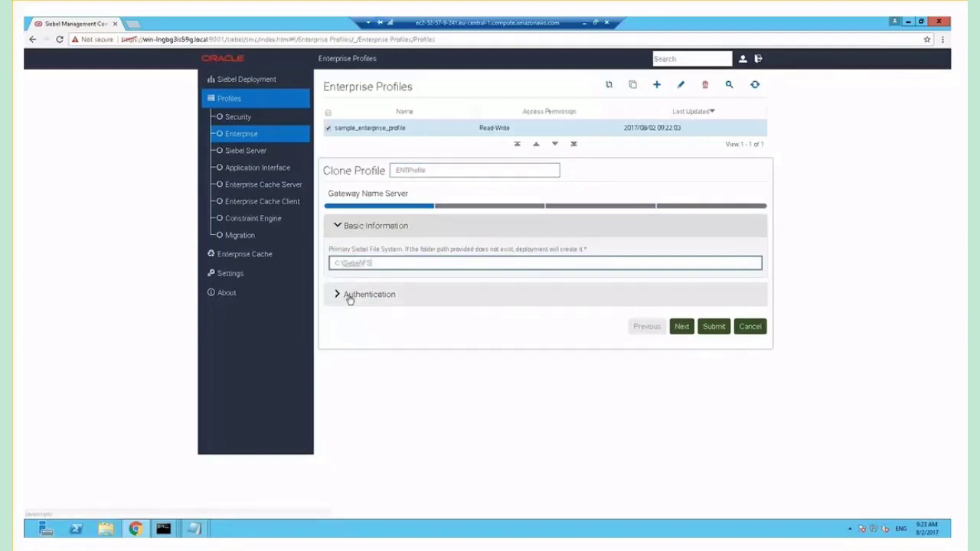
Enter the admin user name and password under Authentication and proceed to Database Information
{"action": "left_click", "coordinate": [349, 296]}
{"action": "double_click", "coordinate": [376, 331]}
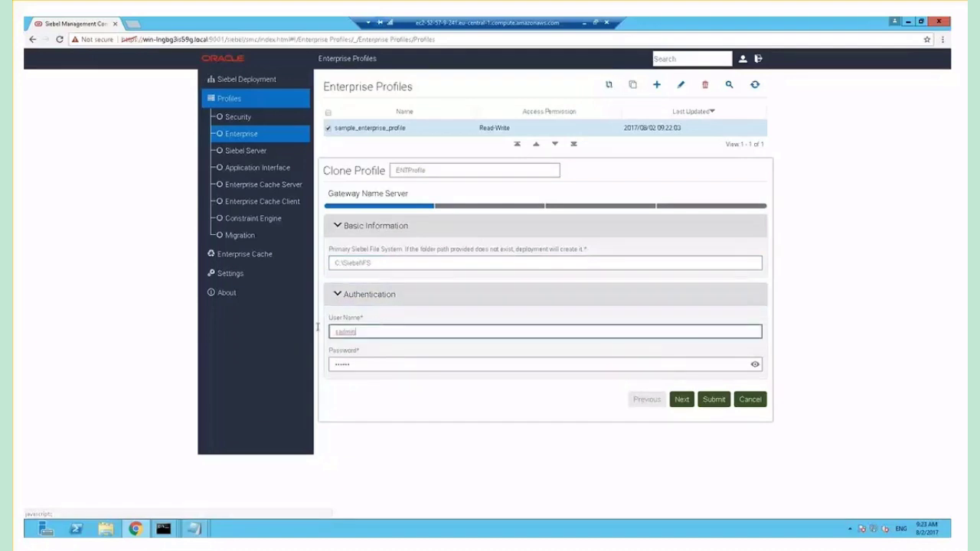
{"action": "type", "text": "SADMIN"}
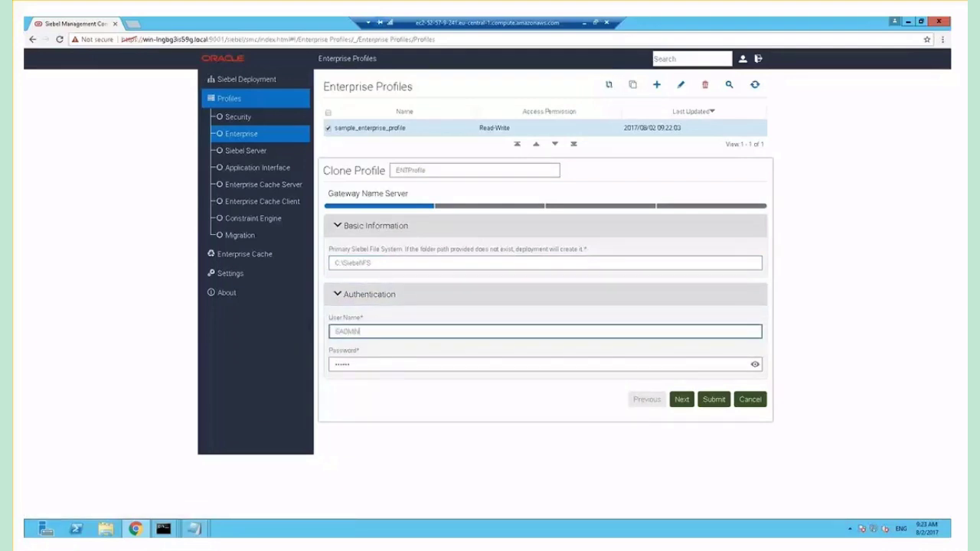
{"action": "key", "text": "Tab"}
{"action": "type", "text": "•••••••"}
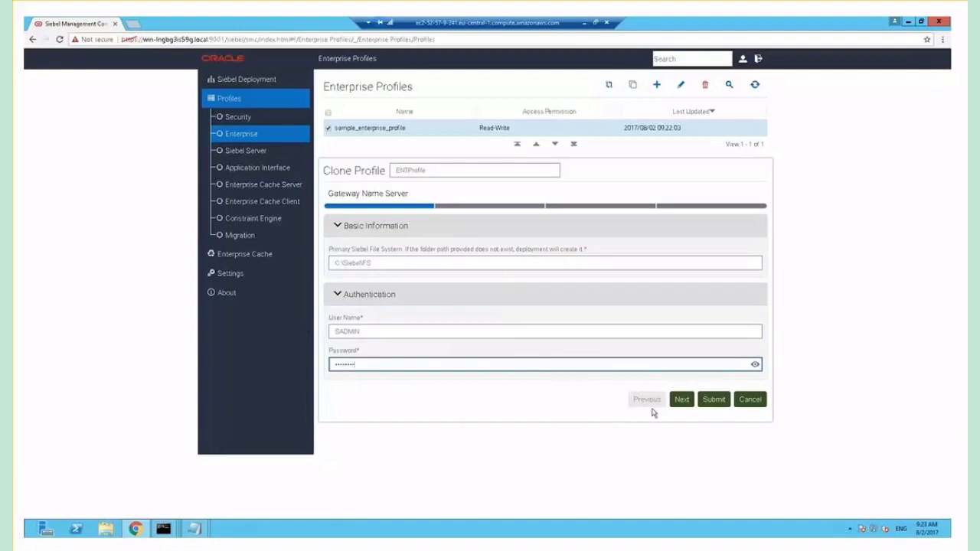
{"action": "left_click", "coordinate": [681, 399]}
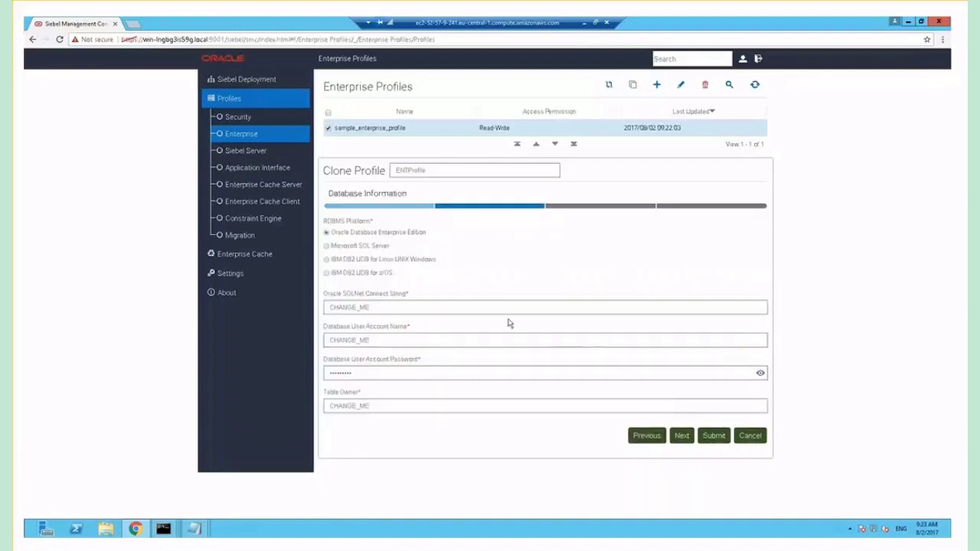
Enter connect string orcl, user SADMIN, the database password, and table owner SIEBEL, then continue
{"action": "left_click", "coordinate": [443, 309]}
{"action": "left_click_drag", "start_coordinate": [444, 308], "coordinate": [297, 308]}
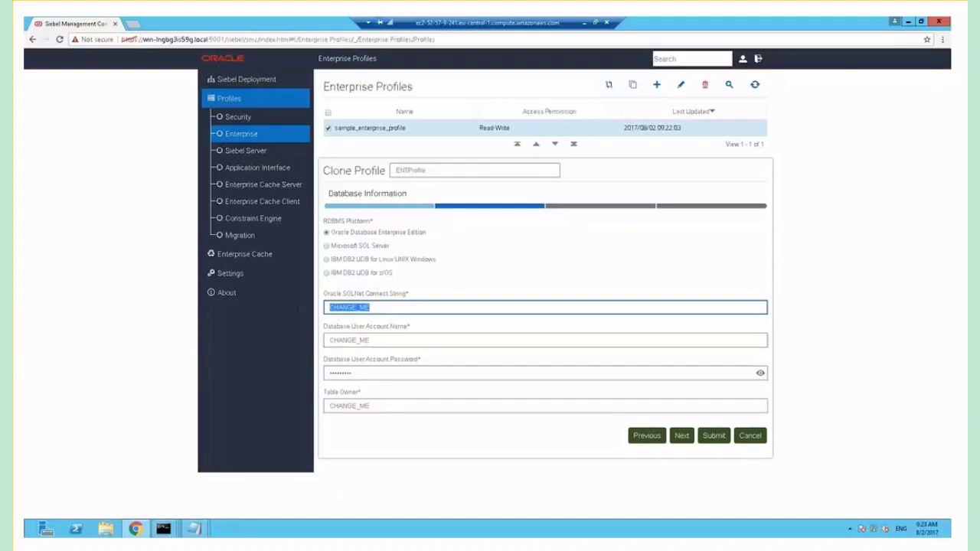
{"action": "type", "text": "orcl"}
{"action": "key", "text": "Tab"}
{"action": "type", "text": "SA"}
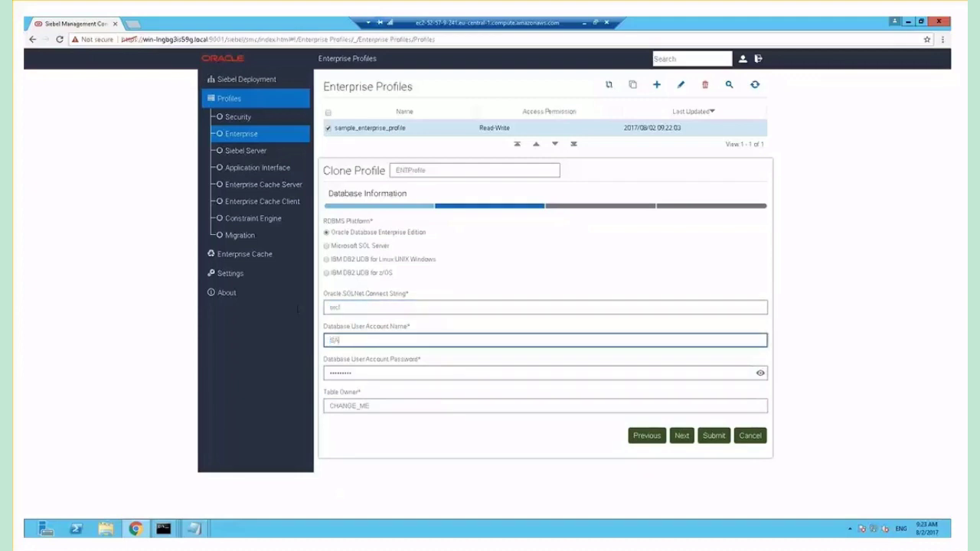
{"action": "type", "text": "DMIN"}
{"action": "key", "text": "Tab"}
{"action": "type", "text": "S"}
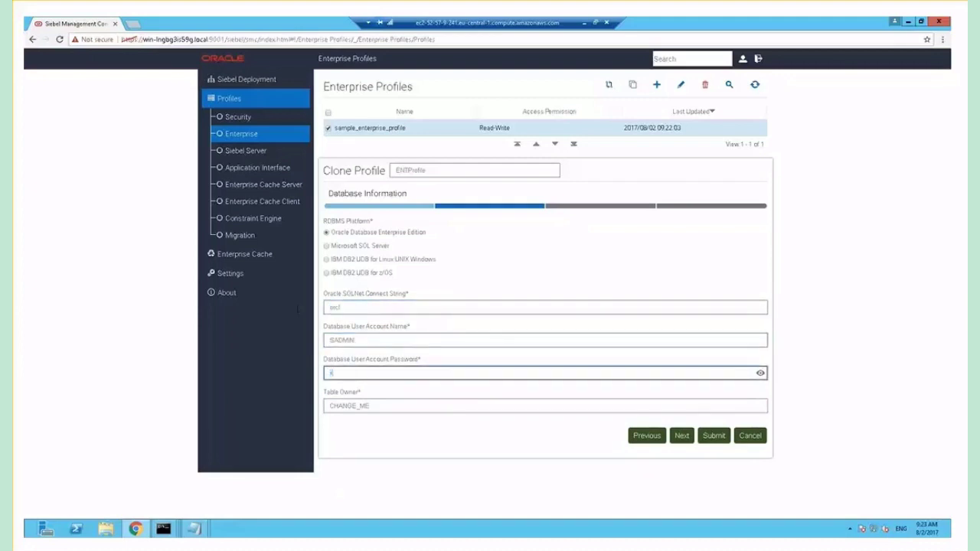
{"action": "type", "text": "•••••••"}
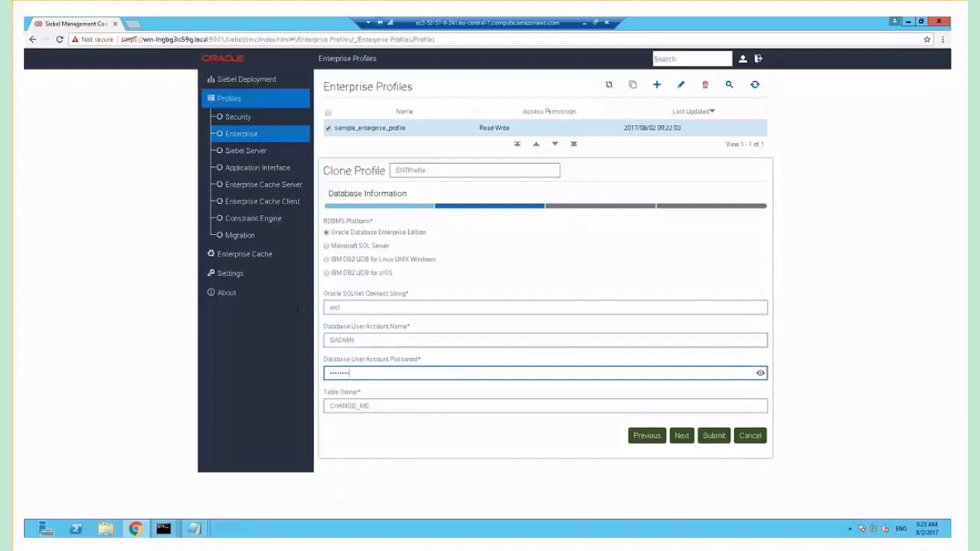
{"action": "key", "text": "Tab"}
{"action": "type", "text": "SIEBEL"}
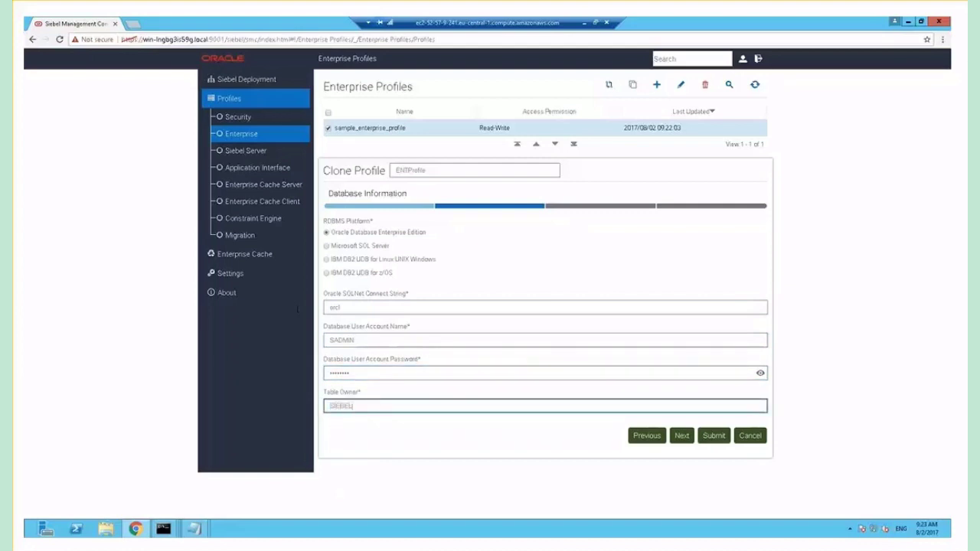
{"action": "left_click", "coordinate": [679, 438]}
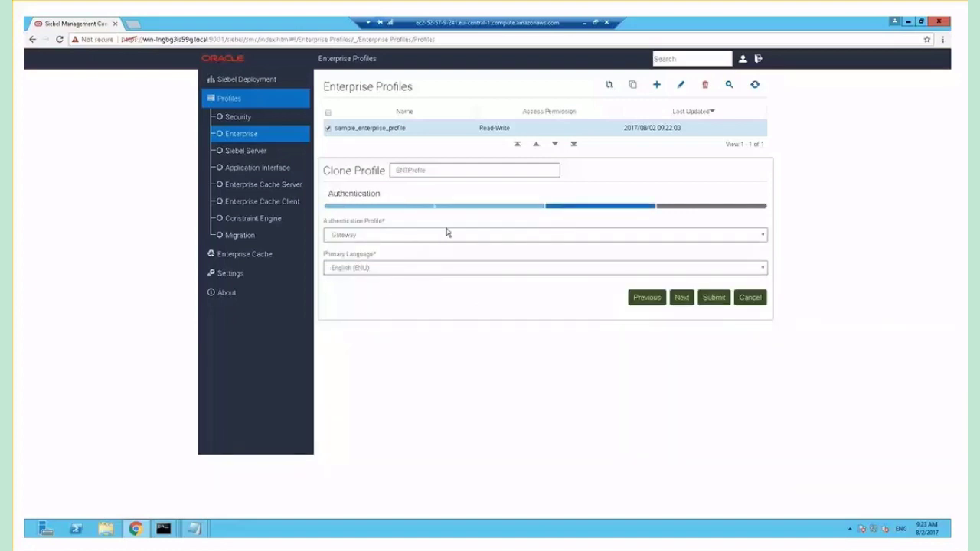
Keep Gateway authentication and English (ENU) as the primary language
{"action": "left_click", "coordinate": [448, 241]}
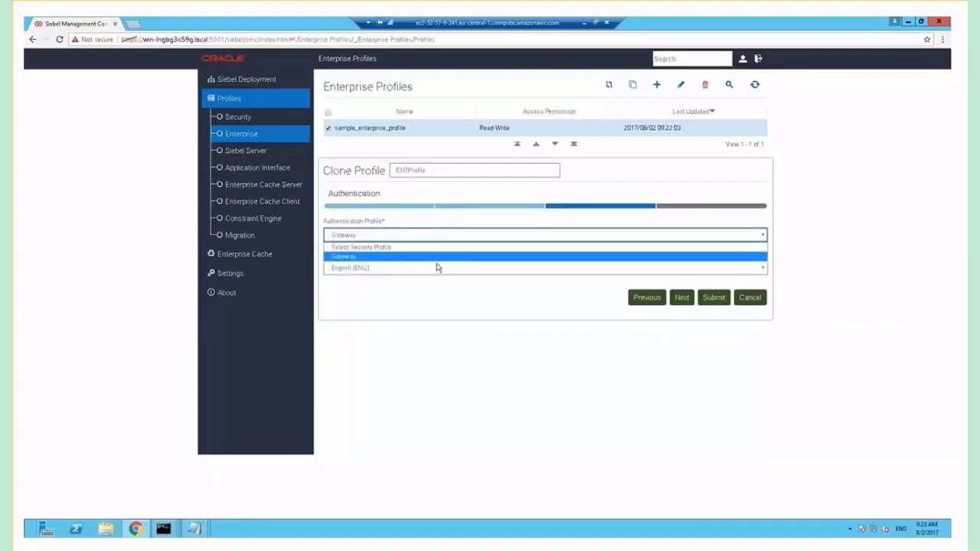
{"action": "left_click", "coordinate": [452, 274]}
{"action": "left_click", "coordinate": [456, 271]}
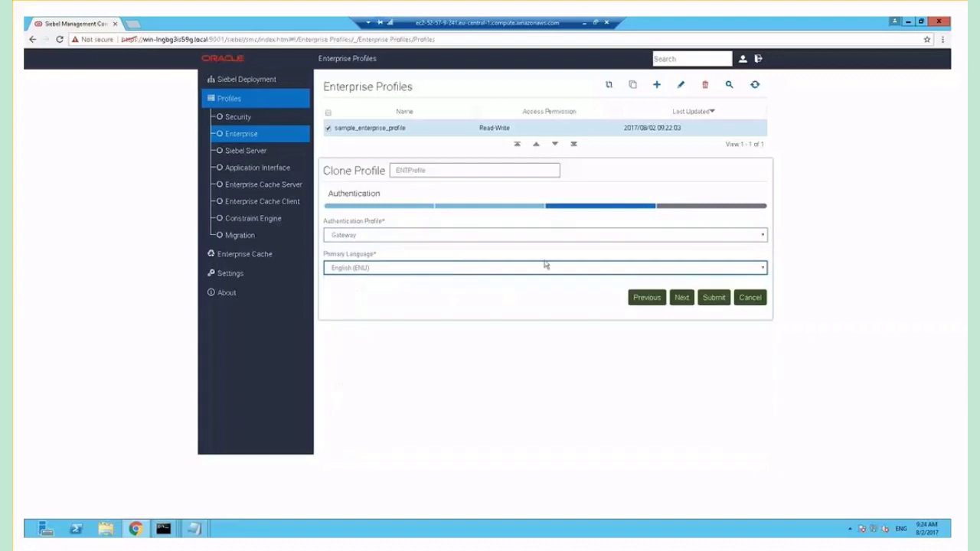
{"action": "left_click", "coordinate": [681, 299]}
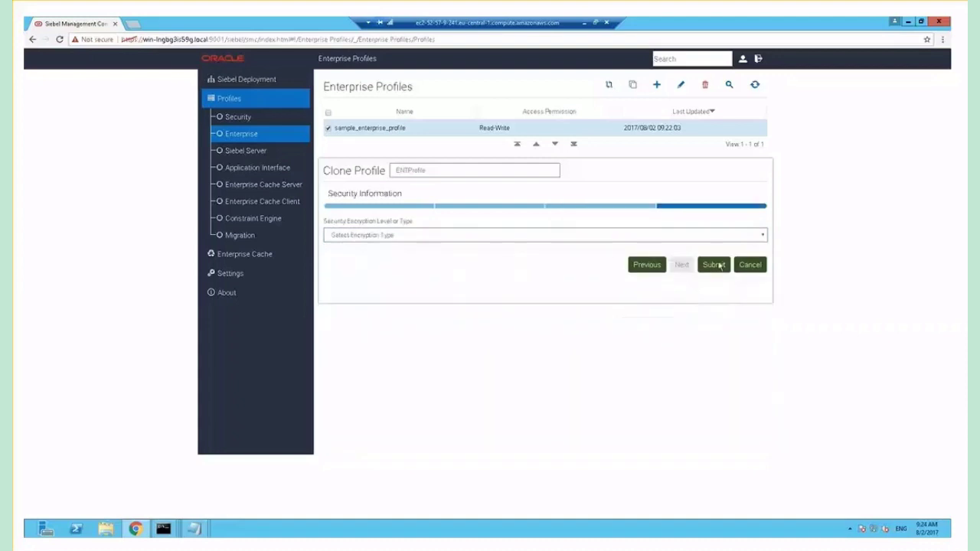
Save ENTProfile with SISNAPI Without Encryption and go to the Siebel Deployment hierarchy
{"action": "left_click", "coordinate": [763, 239]}
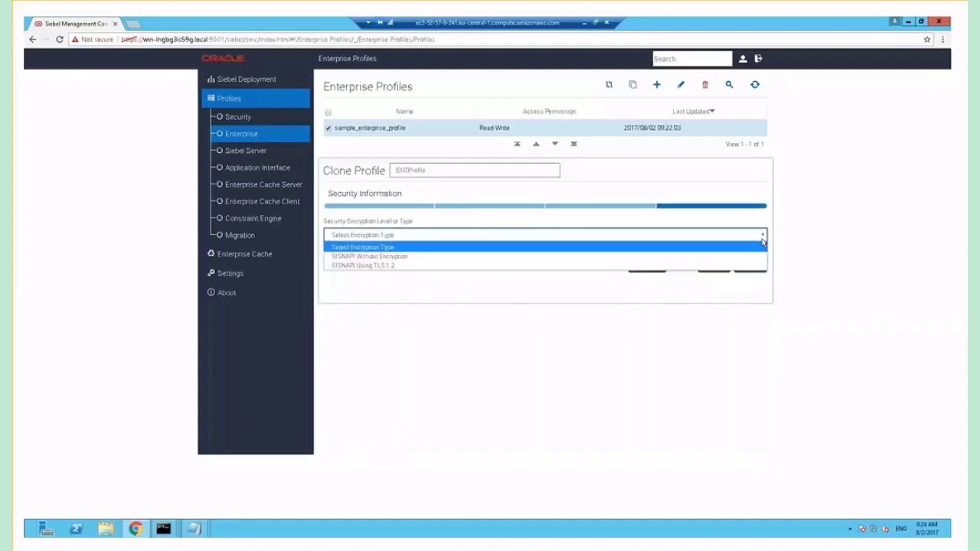
{"action": "left_click", "coordinate": [763, 242]}
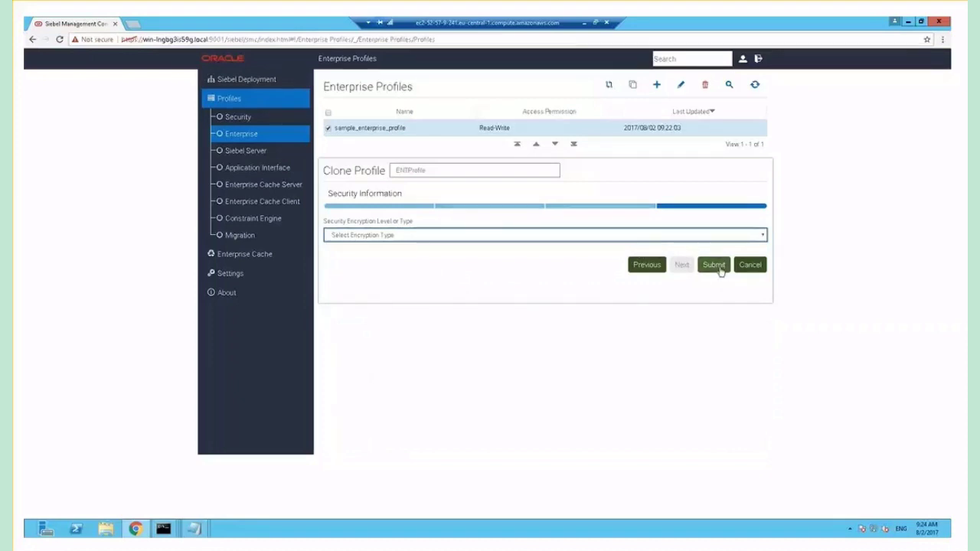
{"action": "left_click", "coordinate": [762, 235]}
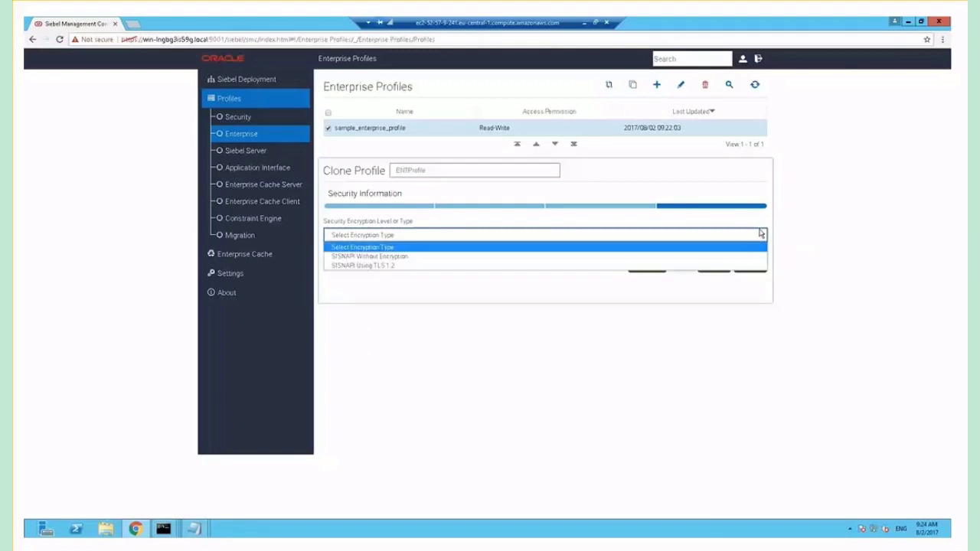
{"action": "left_click", "coordinate": [422, 257]}
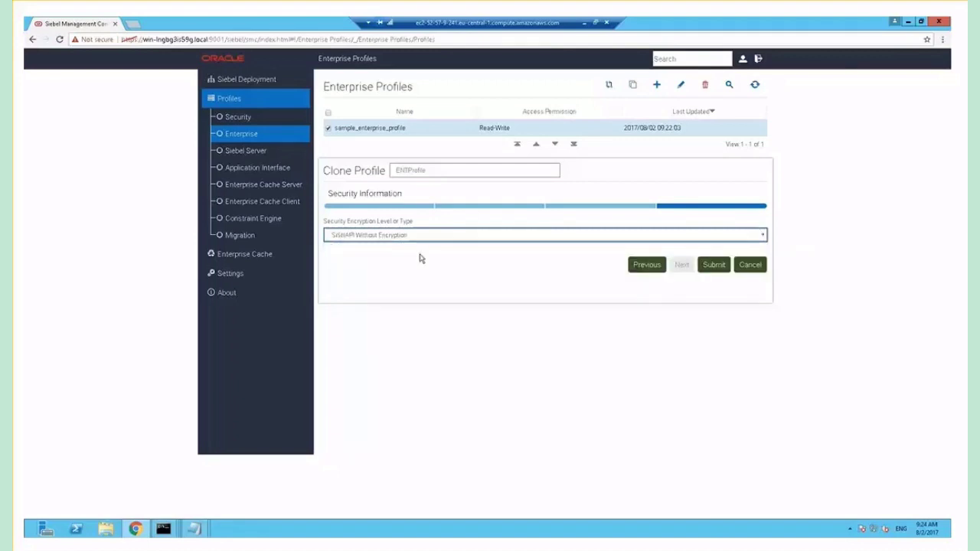
{"action": "left_click", "coordinate": [715, 264]}
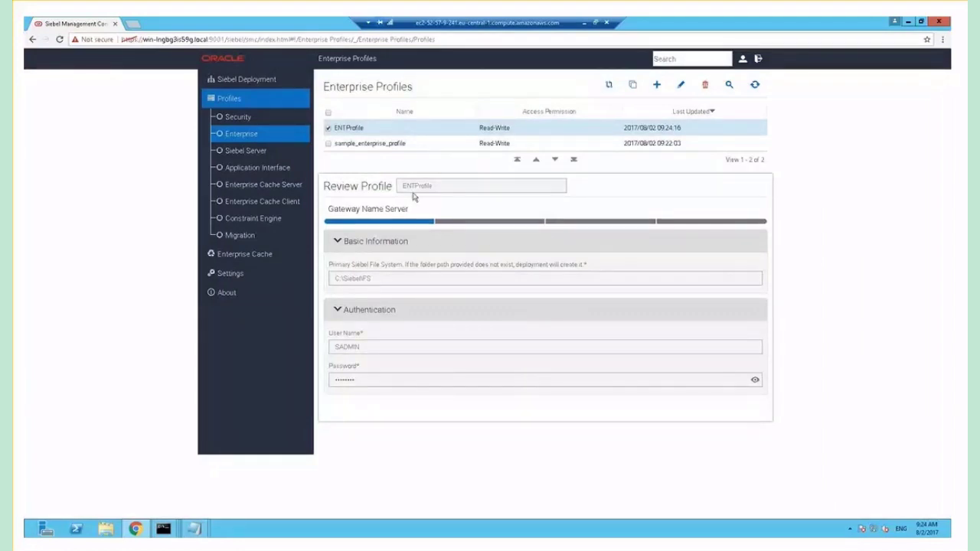
{"action": "left_click", "coordinate": [250, 81]}
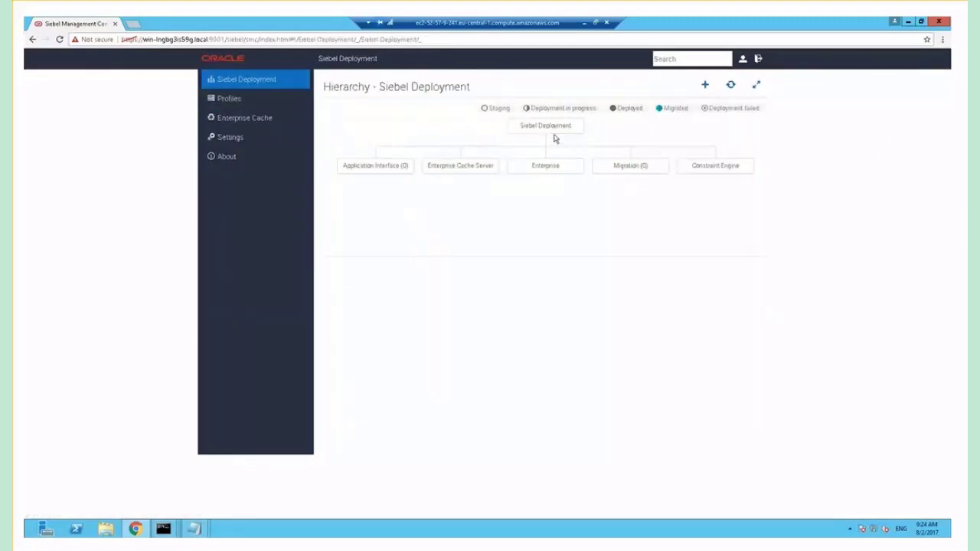
Start a new Enterprise deployment from ENTProfile with the Deploy action
{"action": "left_click", "coordinate": [706, 86]}
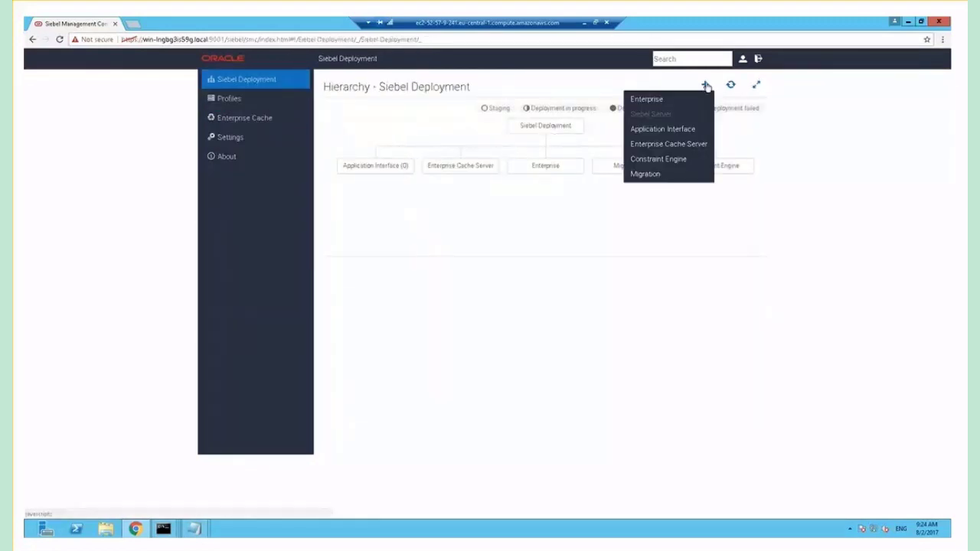
{"action": "left_click", "coordinate": [648, 97]}
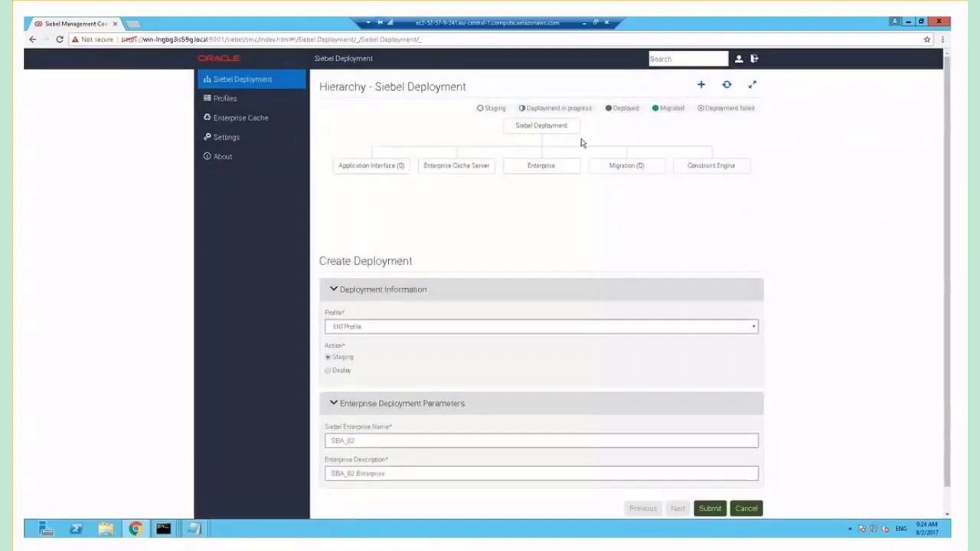
{"action": "left_click", "coordinate": [433, 328]}
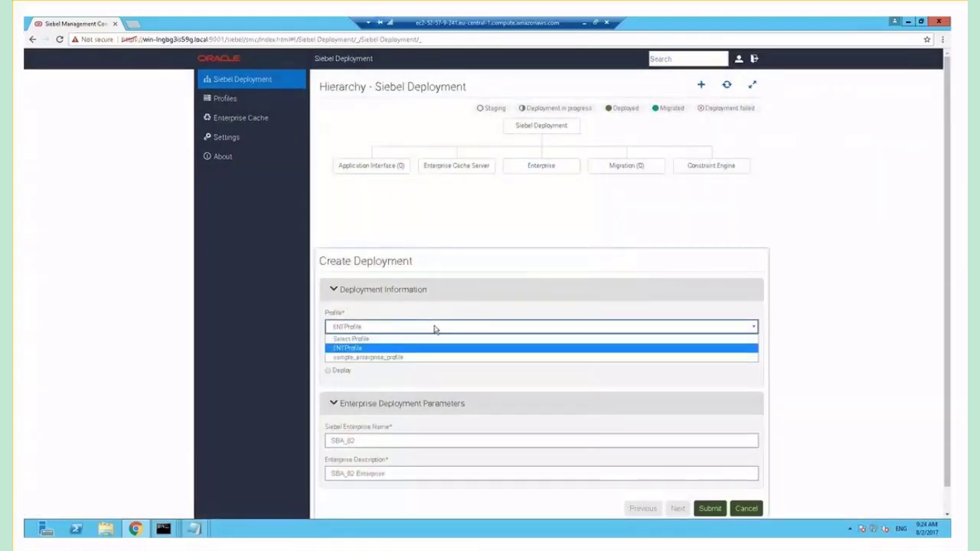
{"action": "left_click", "coordinate": [433, 328]}
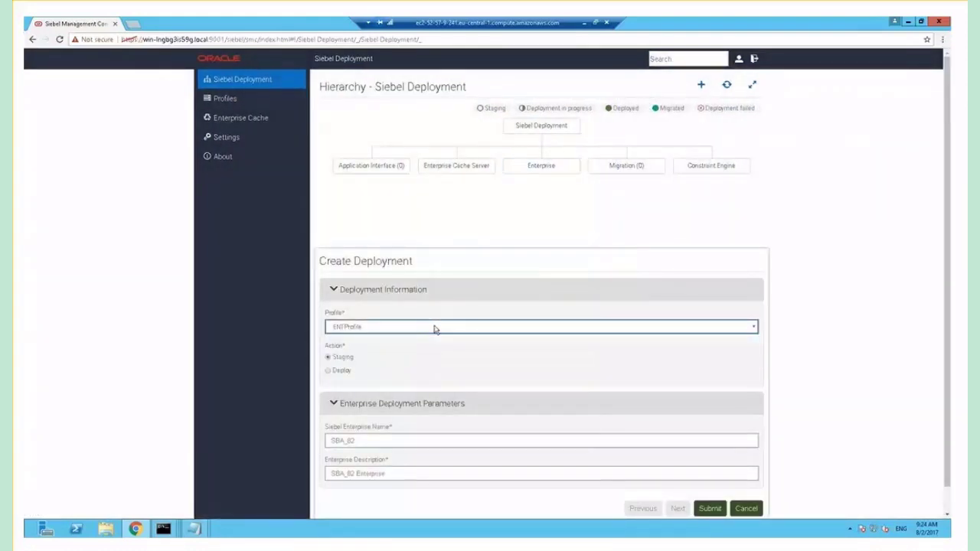
{"action": "left_click", "coordinate": [328, 371]}
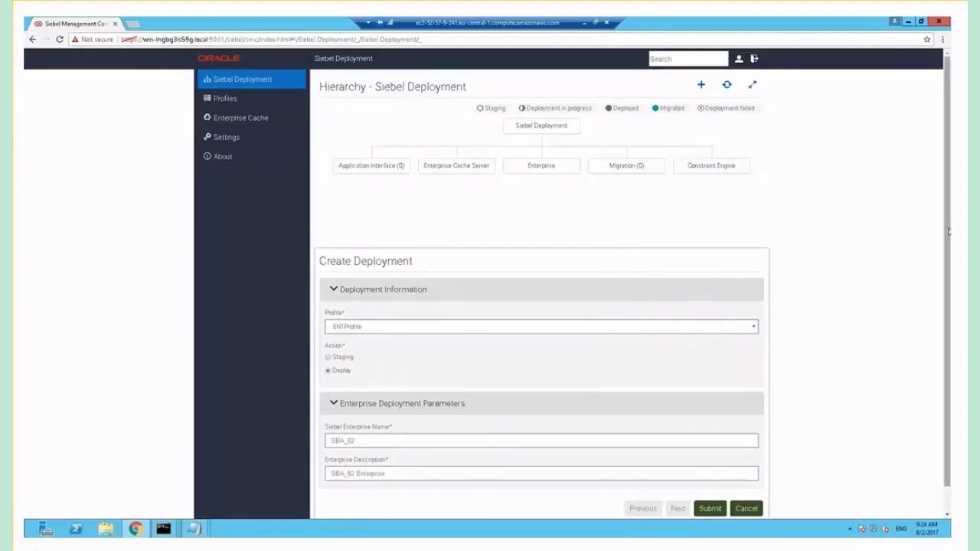
Name the Enterprise Siebel, describe it as 'Siebel 17 Enterprise', and submit
{"action": "left_click_drag", "start_coordinate": [947, 230], "coordinate": [947, 260]}
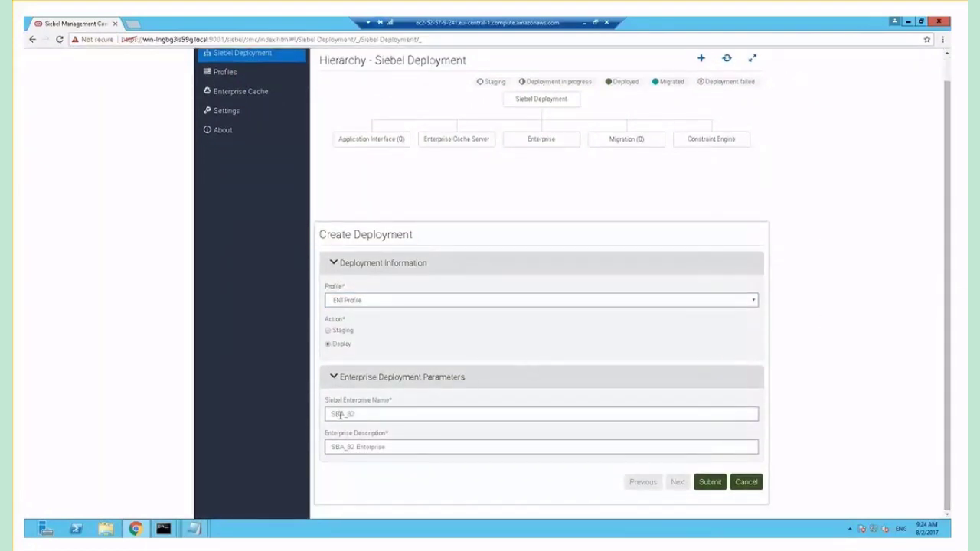
{"action": "left_click_drag", "start_coordinate": [351, 413], "coordinate": [315, 413]}
{"action": "type", "text": "S"}
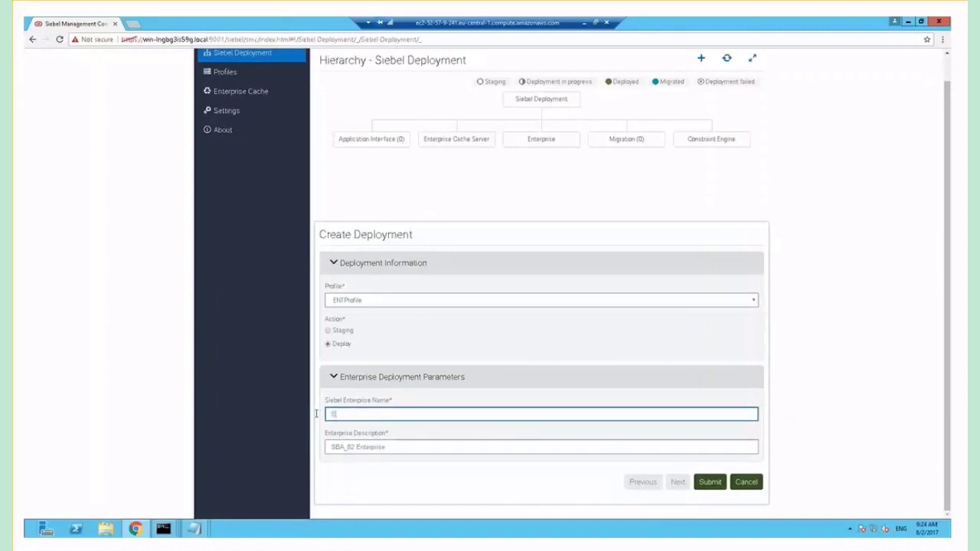
{"action": "type", "text": "iebel"}
{"action": "left_click_drag", "start_coordinate": [396, 445], "coordinate": [321, 446]}
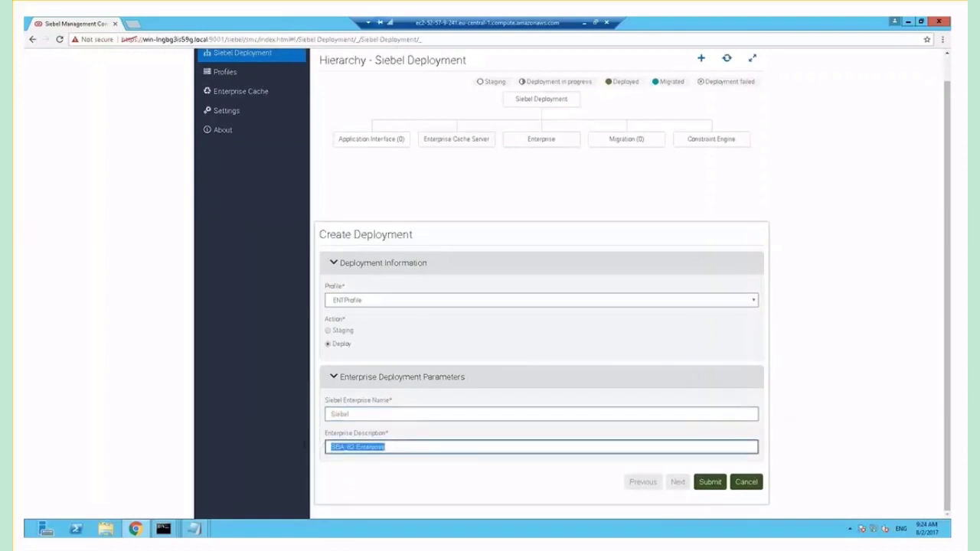
{"action": "type", "text": "Siebel 17 Enterprise"}
{"action": "left_click", "coordinate": [711, 482]}
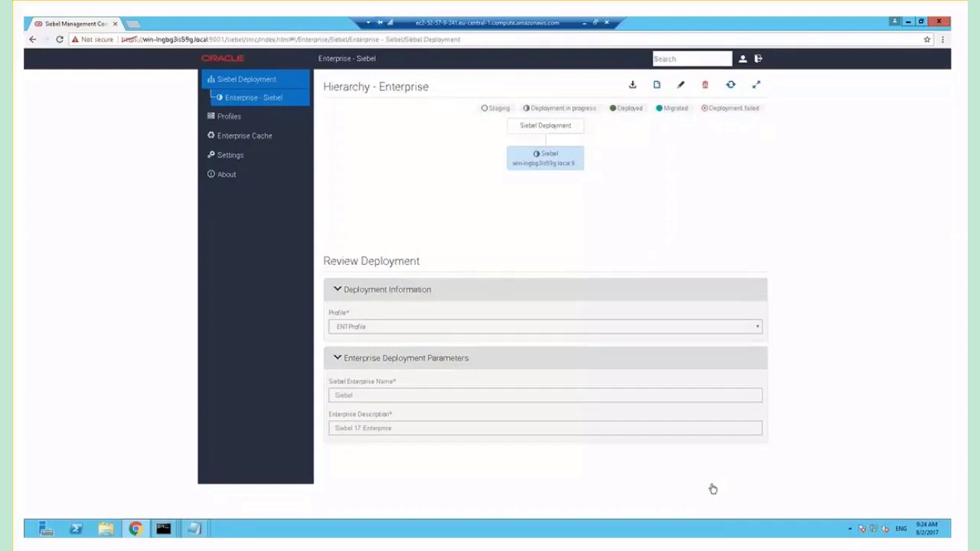
Refresh the deployment hierarchy twice to check the Enterprise deployment's progress
{"action": "left_click", "coordinate": [731, 85]}
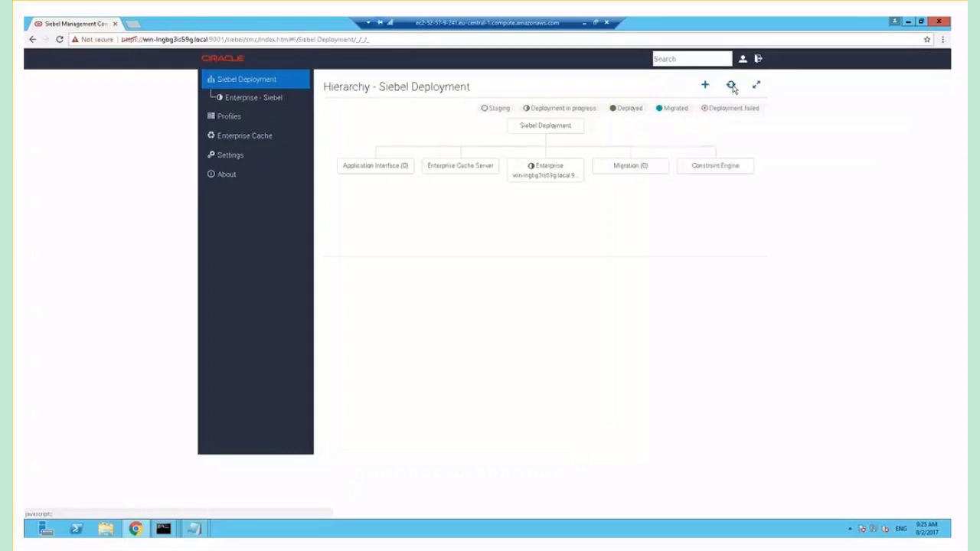
{"action": "left_click", "coordinate": [731, 87]}
Confirm the Enterprise is deployed, then clone the sample server profile as demo_server_profile
{"action": "left_click", "coordinate": [731, 86]}
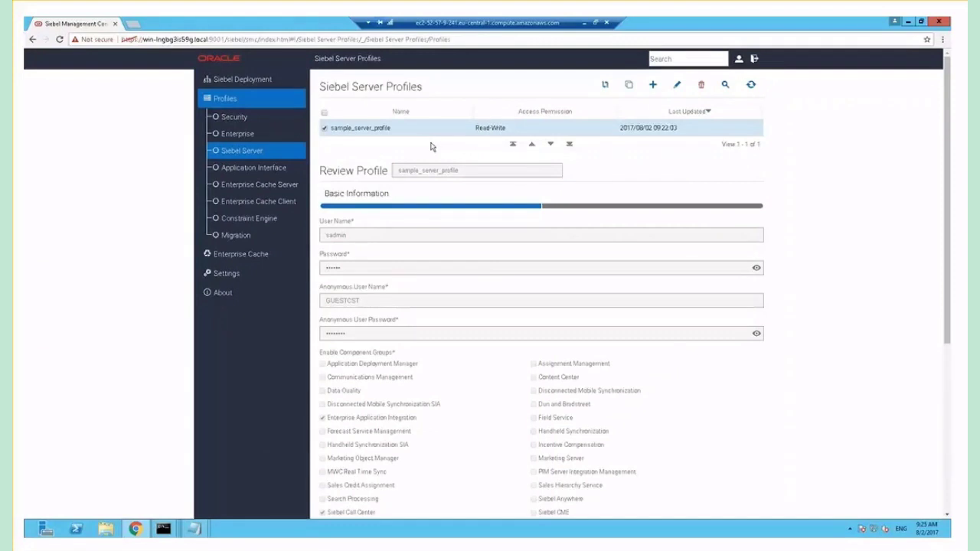
{"action": "left_click", "coordinate": [630, 87]}
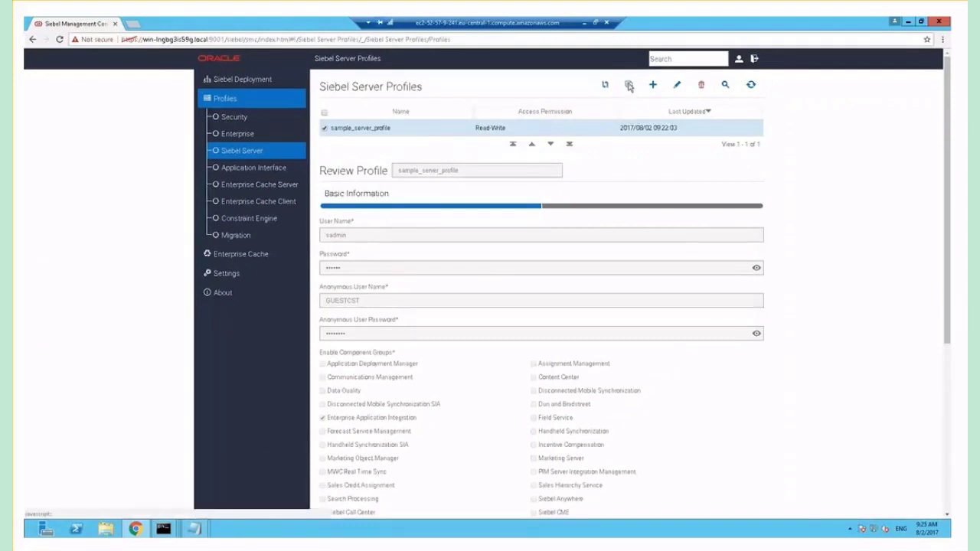
{"action": "left_click", "coordinate": [464, 170]}
{"action": "double_click", "coordinate": [464, 170]}
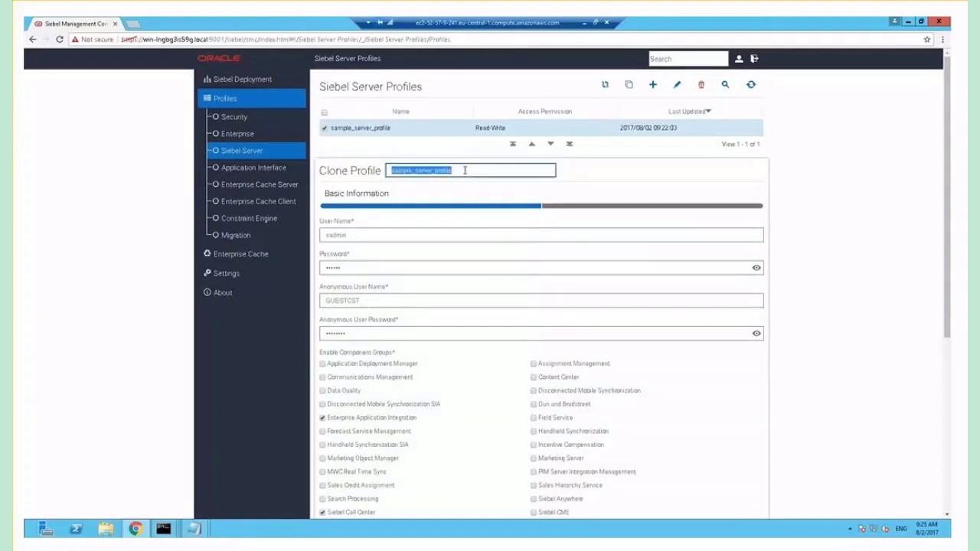
{"action": "key", "text": "BackSpace"}
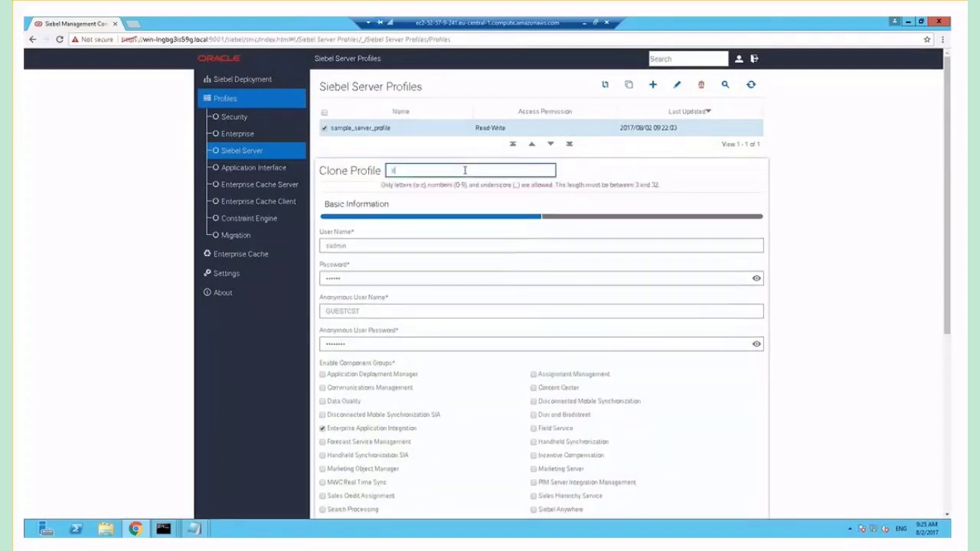
{"action": "type", "text": "demo_server_p"}
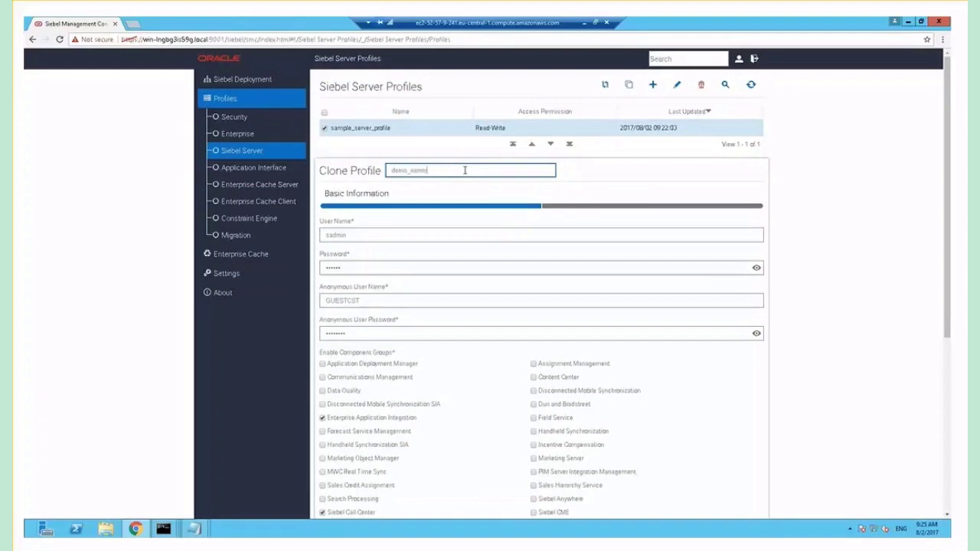
{"action": "type", "text": "rofile"}
Set server user name SADMIN with its password and fill in the anonymous user password
{"action": "left_click", "coordinate": [372, 235]}
{"action": "key", "text": "ctrl+a"}
{"action": "type", "text": "SAD"}
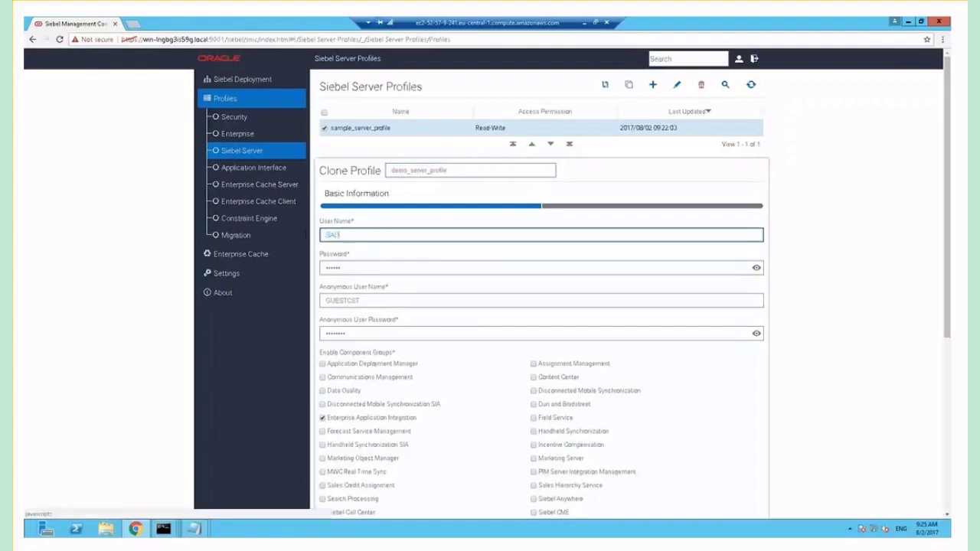
{"action": "type", "text": "MIN"}
{"action": "key", "text": "Tab"}
{"action": "type", "text": "SAD"}
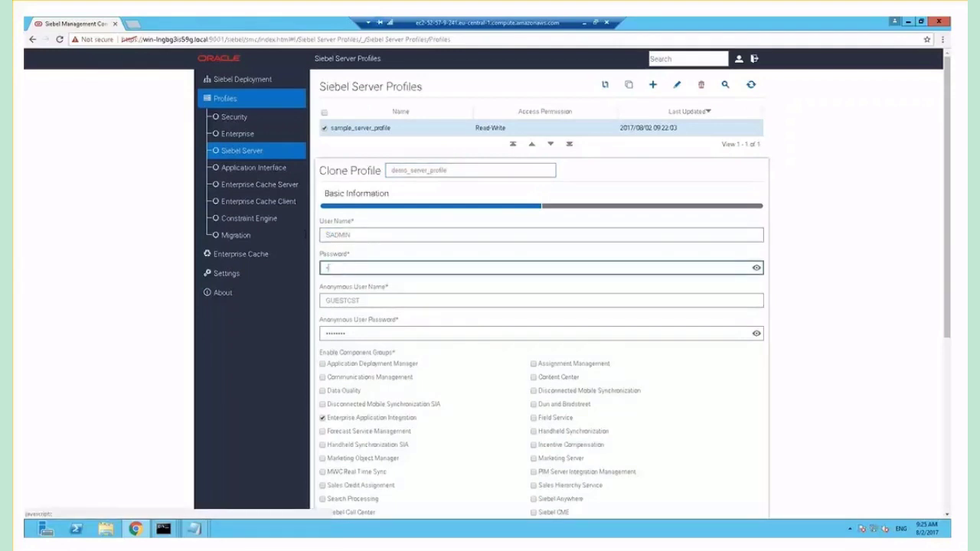
{"action": "type", "text": "•••••"}
{"action": "key", "text": "Tab"}
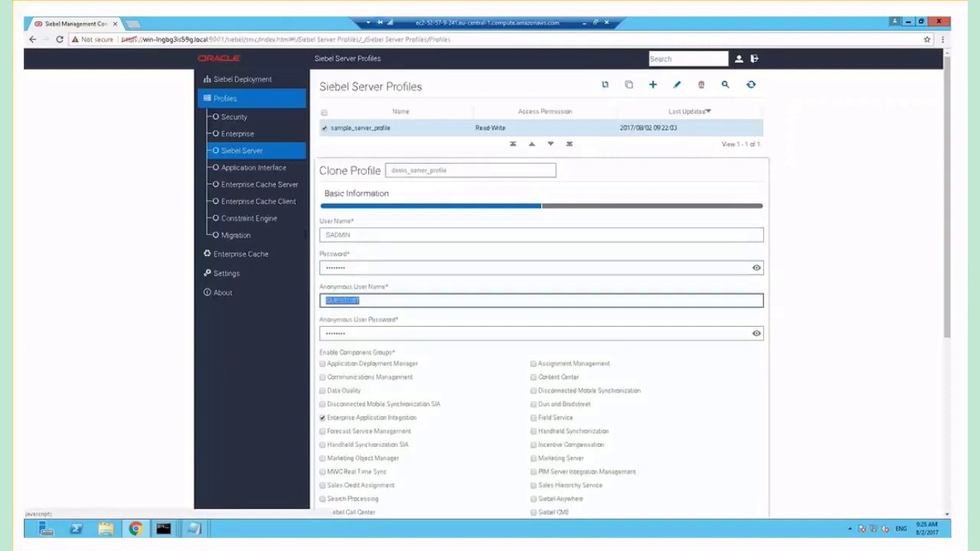
{"action": "key", "text": "Tab"}
{"action": "type", "text": "••••"}
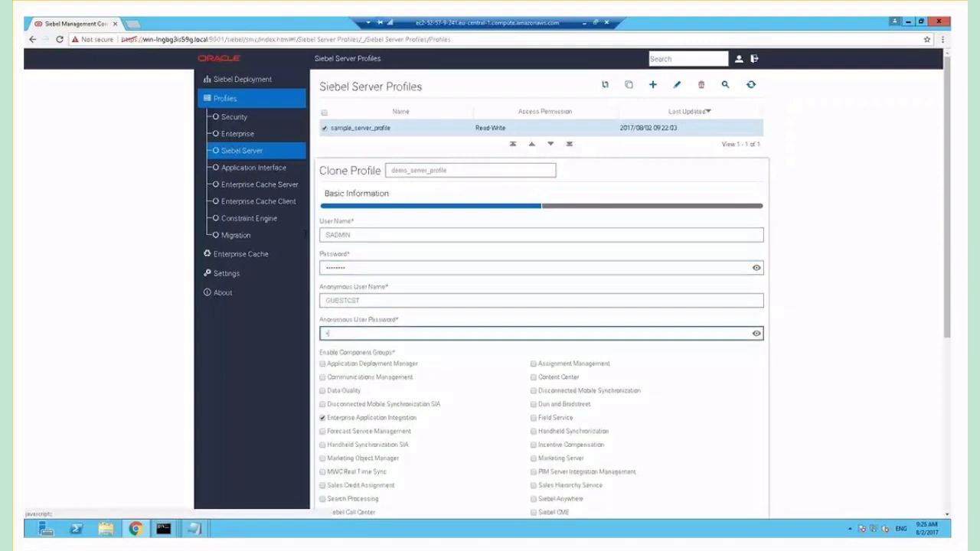
{"action": "type", "text": "••"}
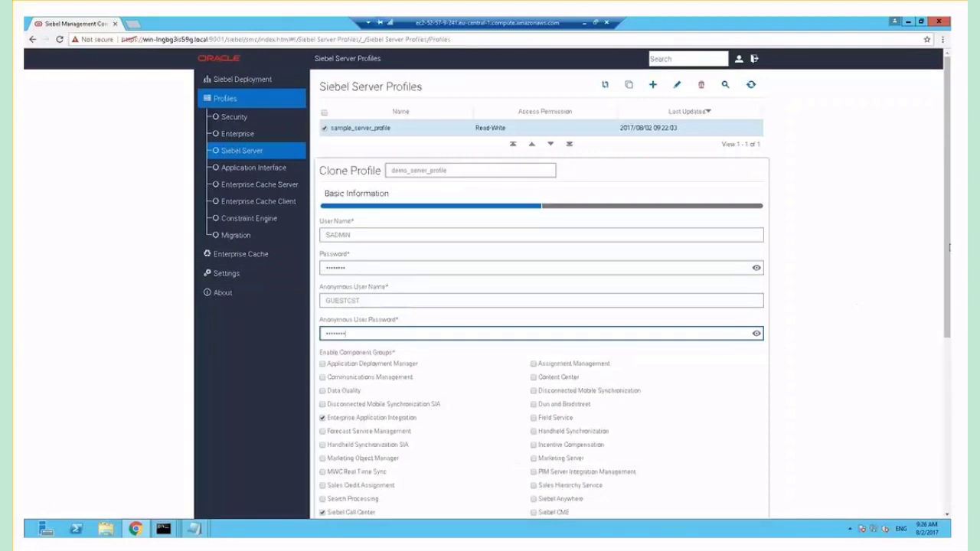
Tick the Siebel Web Tools component group in the demo_server_profile form
{"action": "scroll", "coordinate": [944, 257], "scroll_direction": "down", "scroll_amount": 3}
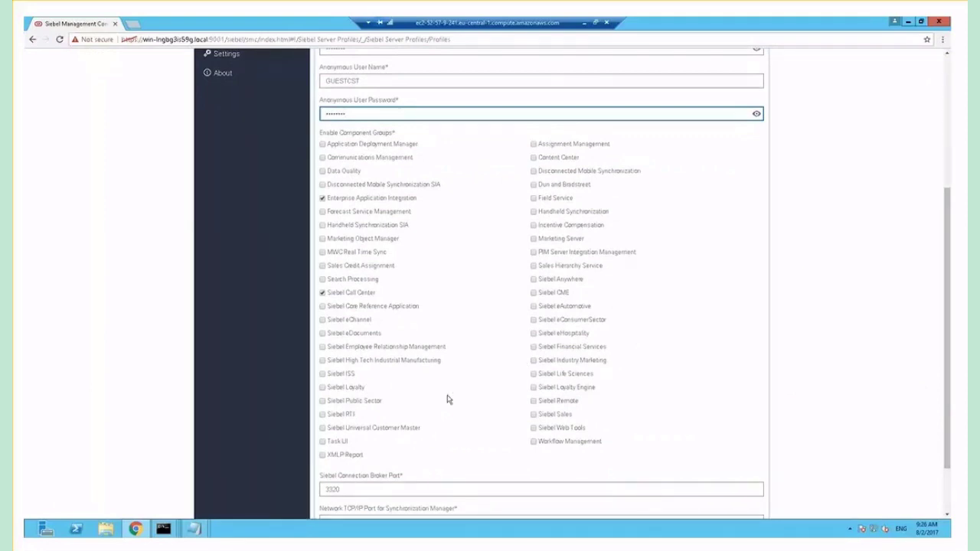
{"action": "left_click", "coordinate": [534, 429]}
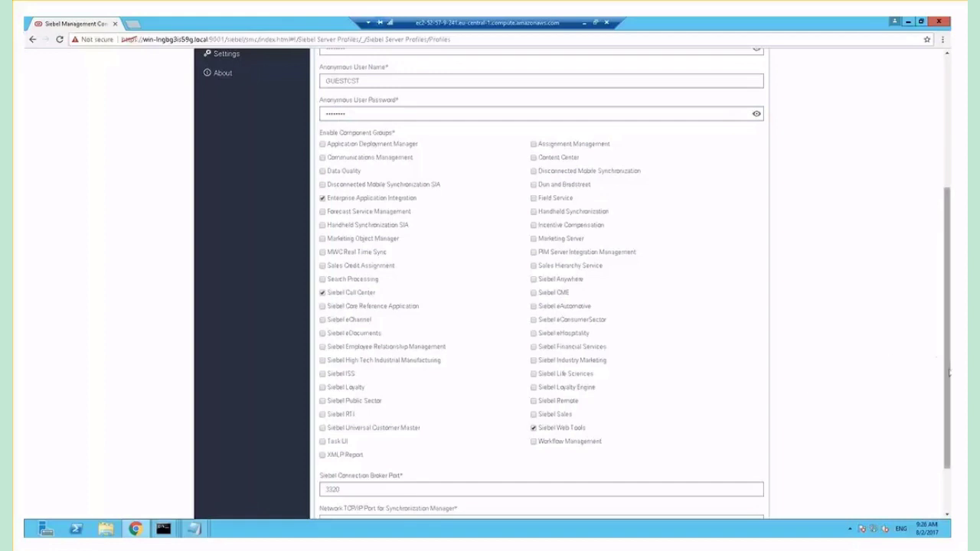
{"action": "left_click_drag", "start_coordinate": [948, 373], "coordinate": [950, 443]}
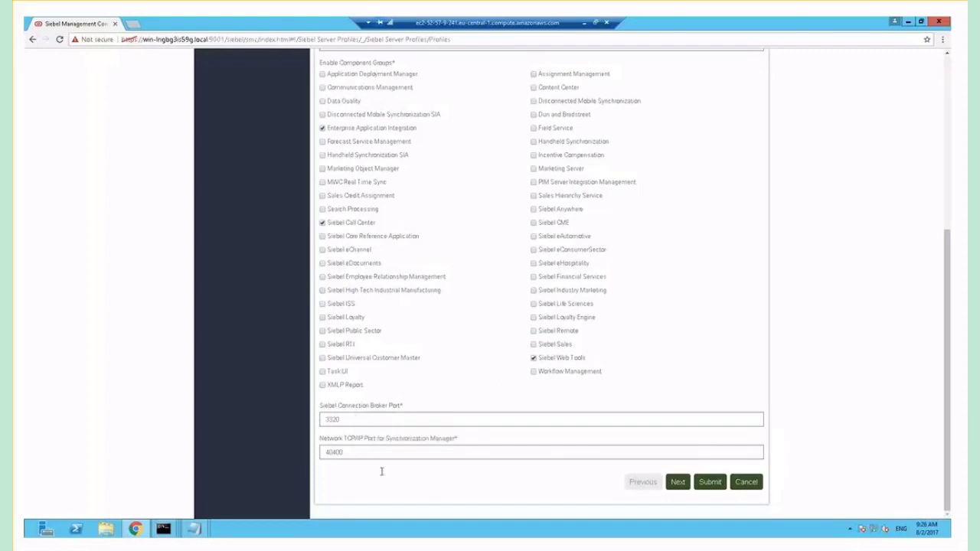
Save demo_server_profile with default Clustering and Other Information settings, then return to the hierarchy
{"action": "left_click", "coordinate": [684, 487]}
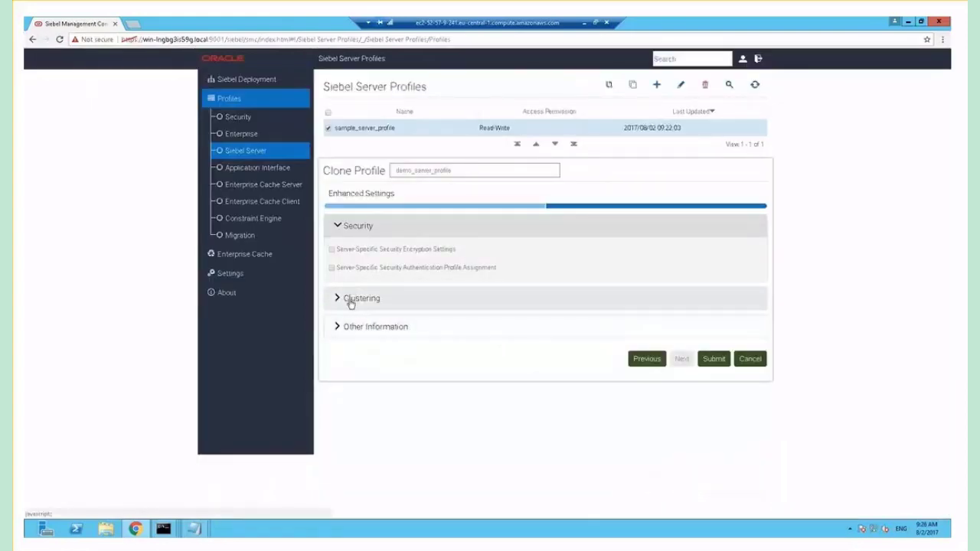
{"action": "left_click", "coordinate": [350, 300]}
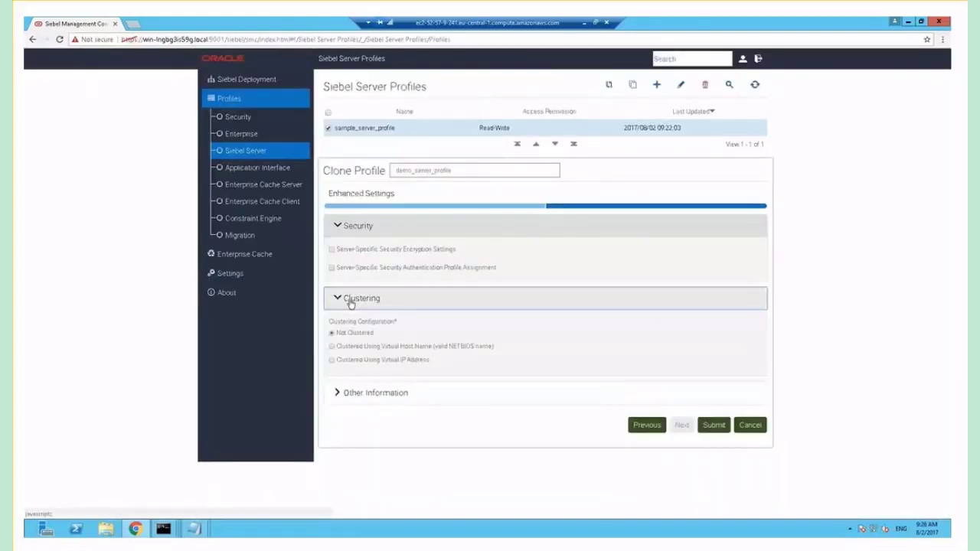
{"action": "left_click", "coordinate": [350, 303]}
{"action": "left_click", "coordinate": [376, 330]}
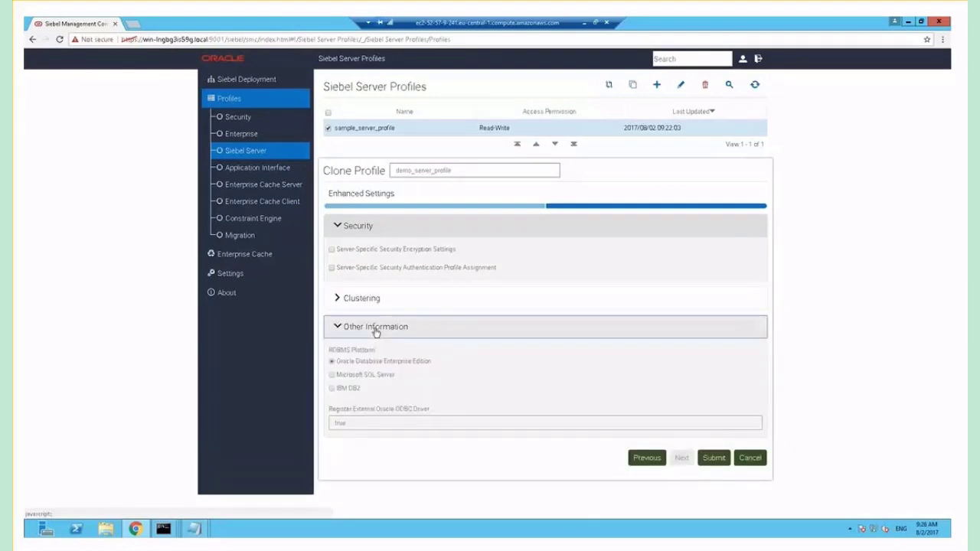
{"action": "left_click", "coordinate": [375, 329]}
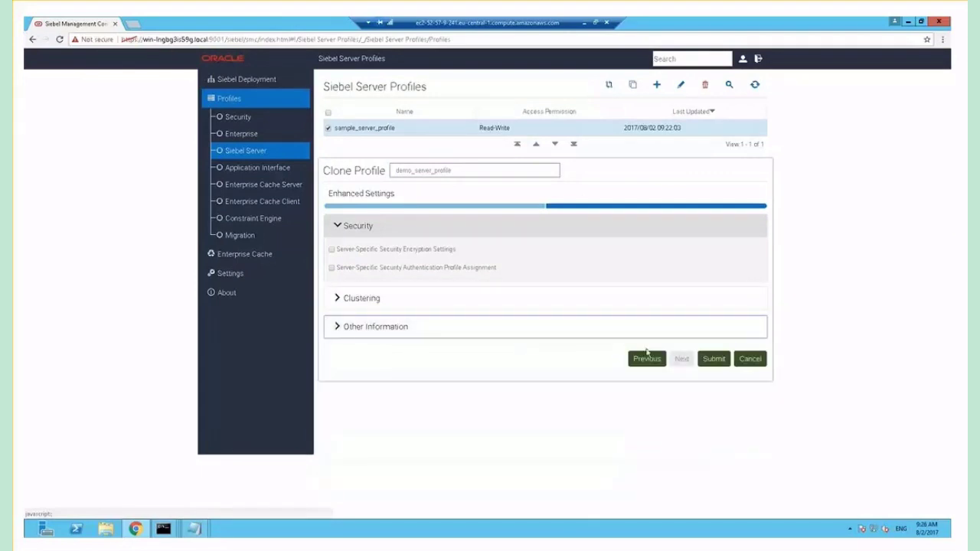
{"action": "left_click", "coordinate": [714, 360]}
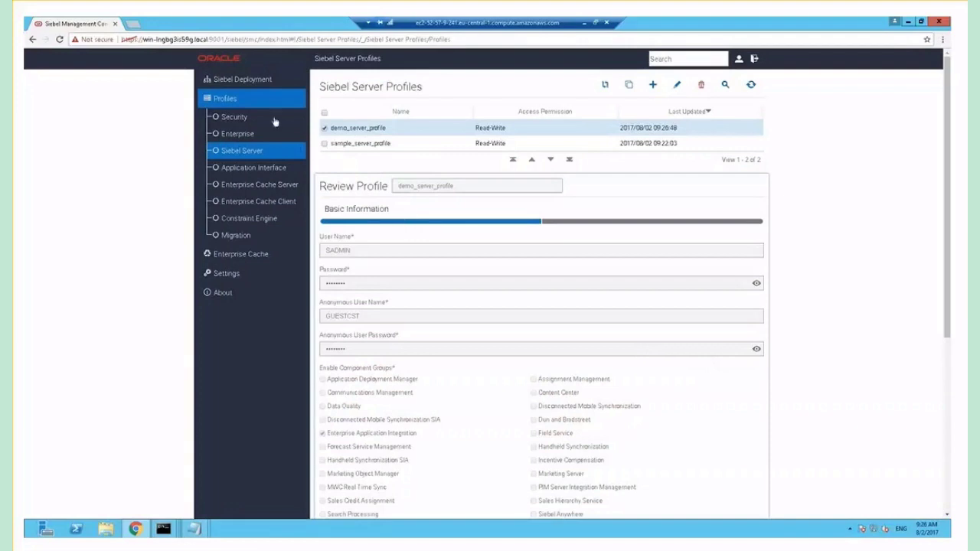
{"action": "left_click", "coordinate": [244, 79]}
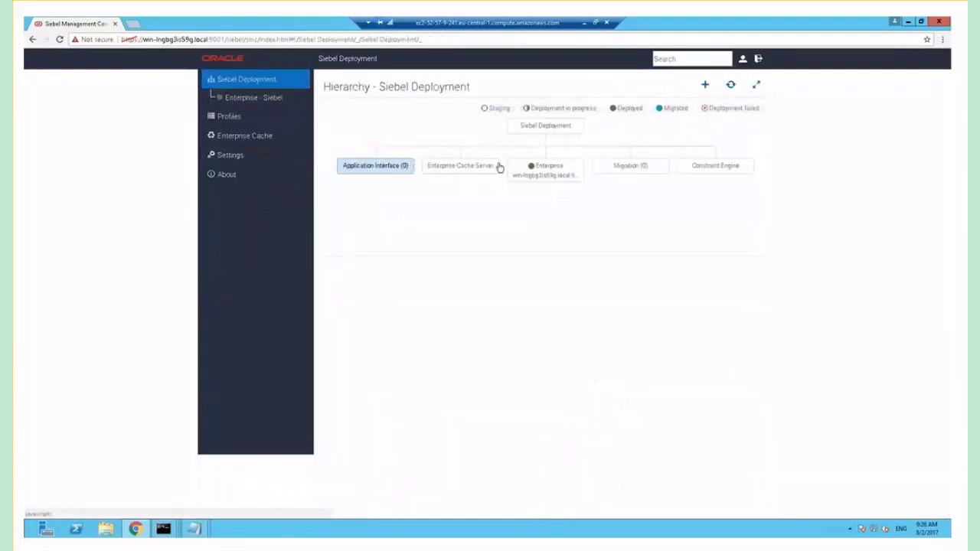
Start a Siebel Server deployment at host WIN-LNGBG3IS59G.local:9011 with the Deploy action
{"action": "left_click", "coordinate": [706, 85]}
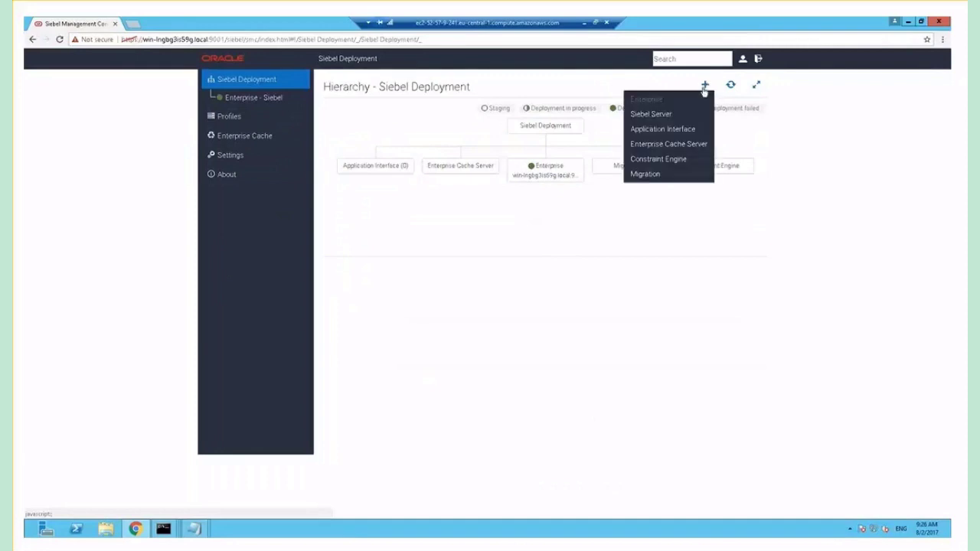
{"action": "left_click", "coordinate": [662, 120]}
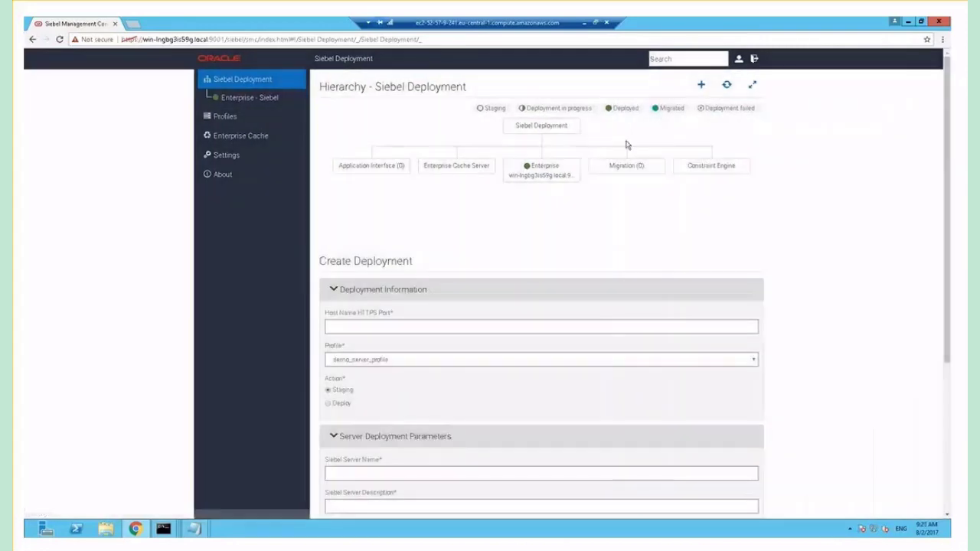
{"action": "left_click", "coordinate": [473, 326]}
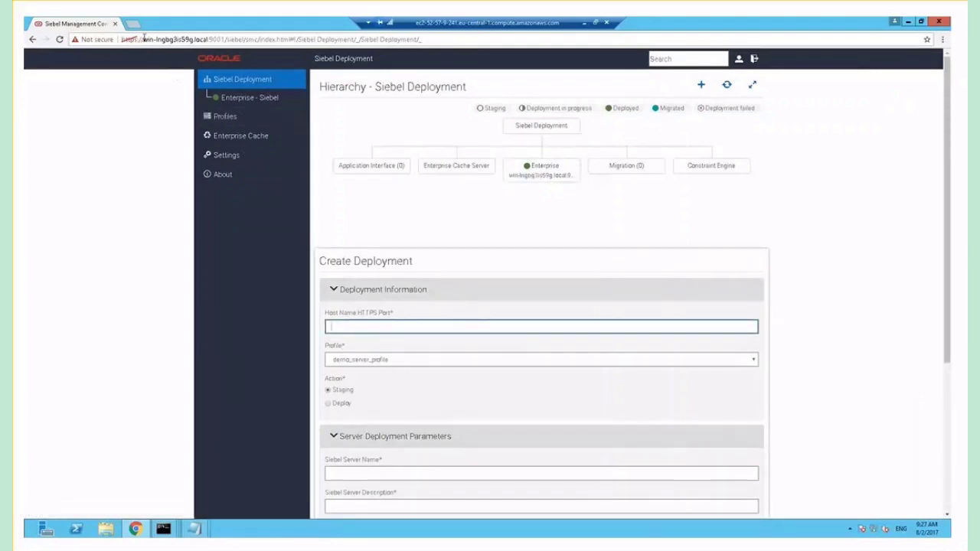
{"action": "left_click_drag", "start_coordinate": [143, 39], "coordinate": [226, 38]}
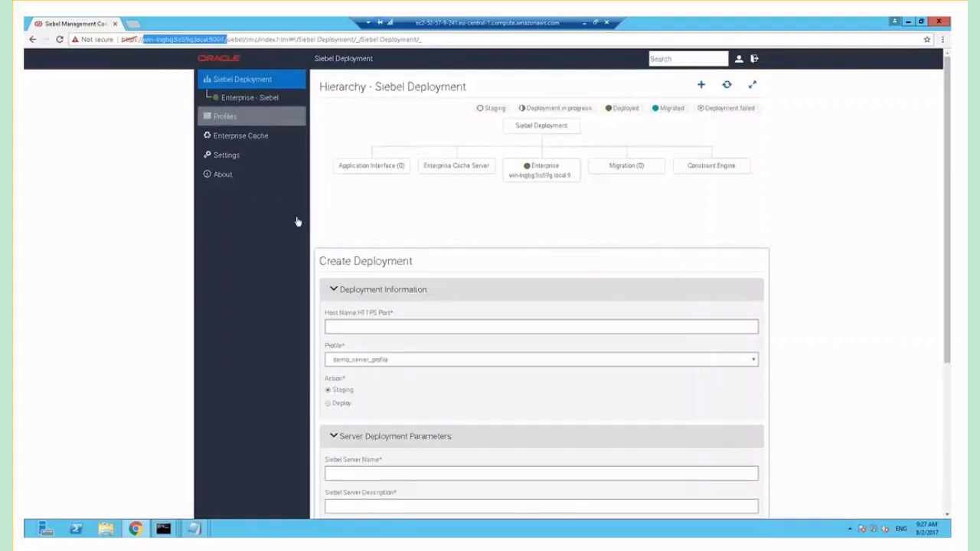
{"action": "left_click", "coordinate": [356, 325]}
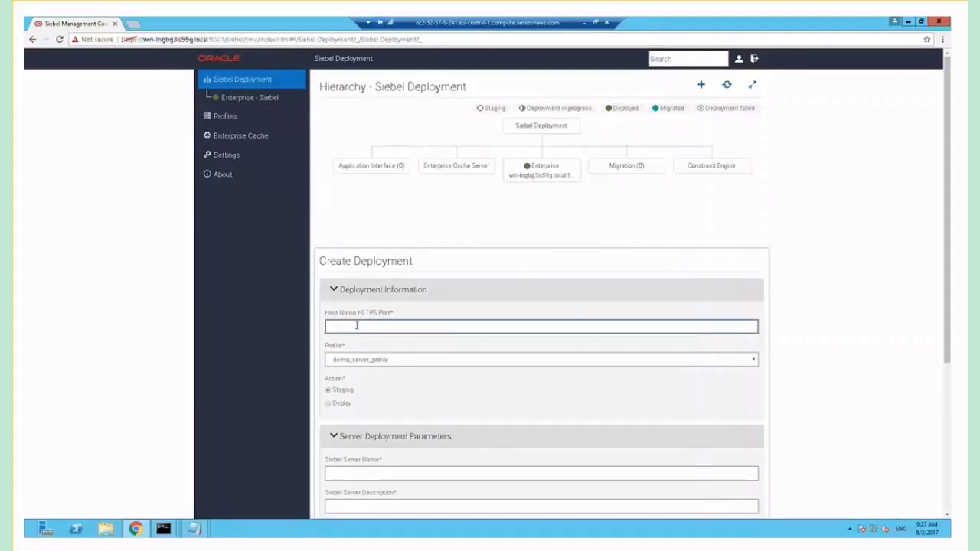
{"action": "type", "text": "win-lngbg3is59g.local:9001/"}
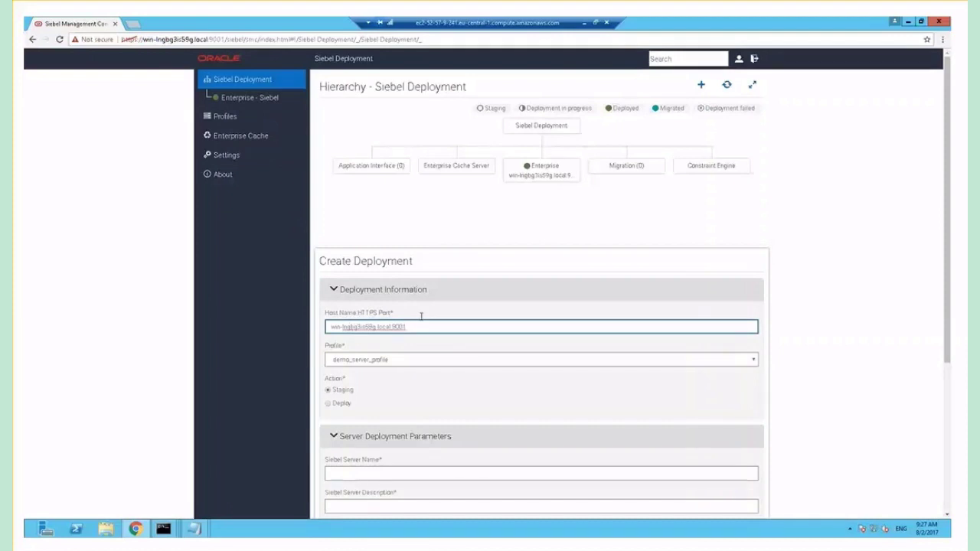
{"action": "key", "text": "BackSpace"}
{"action": "key", "text": "BackSpace"}
{"action": "type", "text": "11"}
{"action": "left_click", "coordinate": [329, 405]}
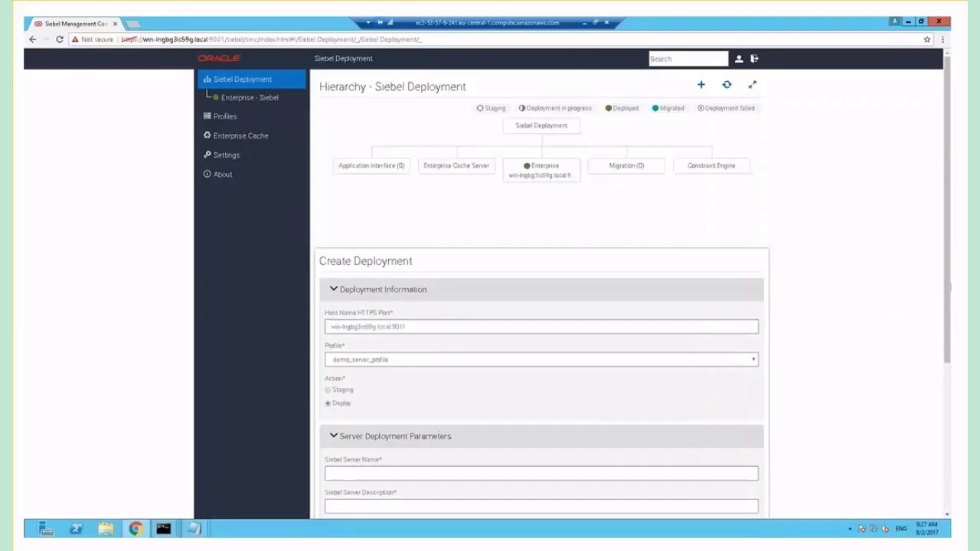
Deploy server01, described as 'Demo Server 01', with English (ENU) as its language
{"action": "left_click_drag", "start_coordinate": [948, 295], "coordinate": [947, 391]}
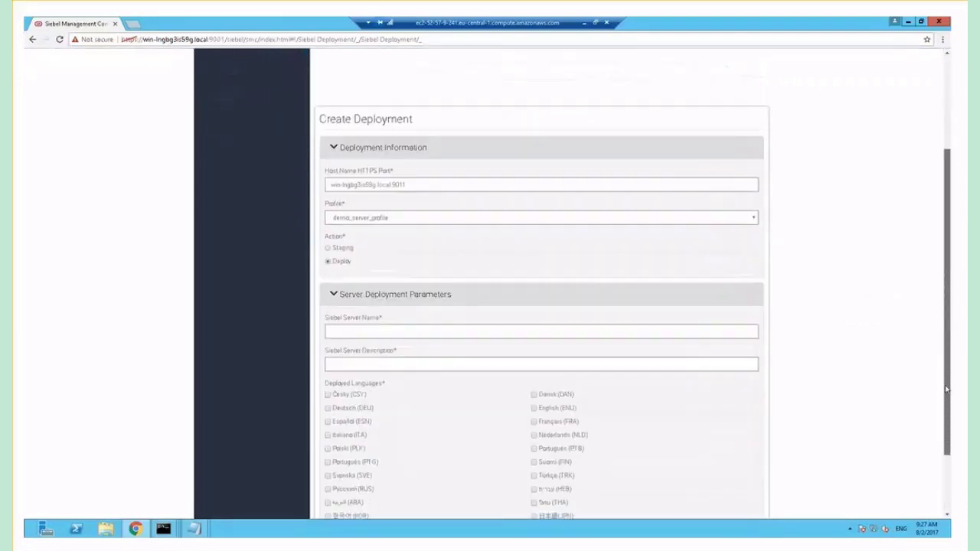
{"action": "left_click", "coordinate": [595, 329]}
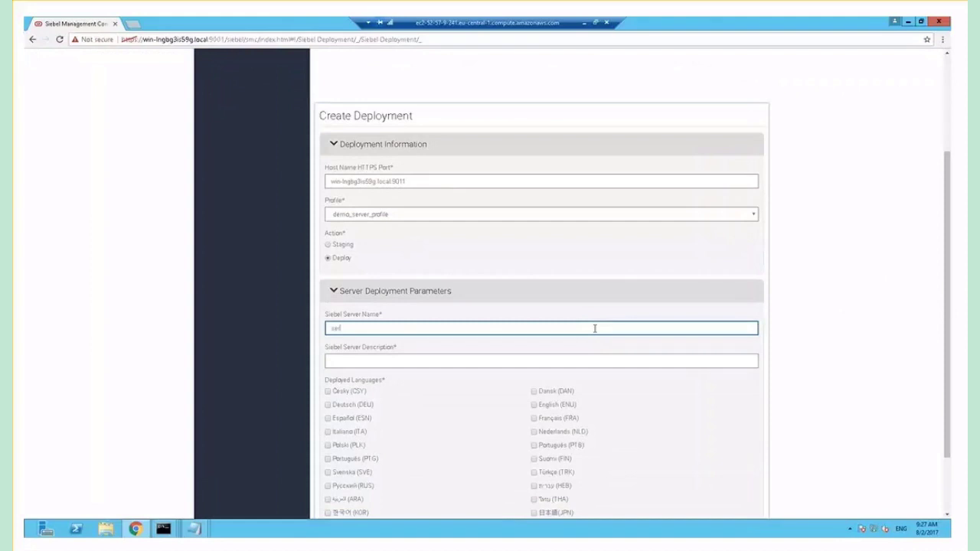
{"action": "type", "text": "server01"}
{"action": "left_click", "coordinate": [550, 362]}
{"action": "type", "text": "Demo Server 01"}
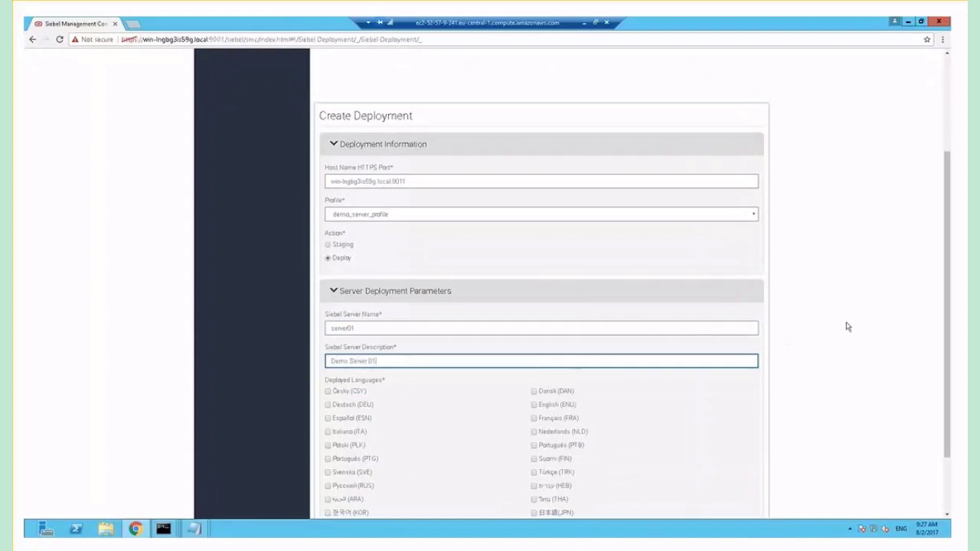
{"action": "scroll", "coordinate": [950, 313], "scroll_direction": "down", "scroll_amount": 2}
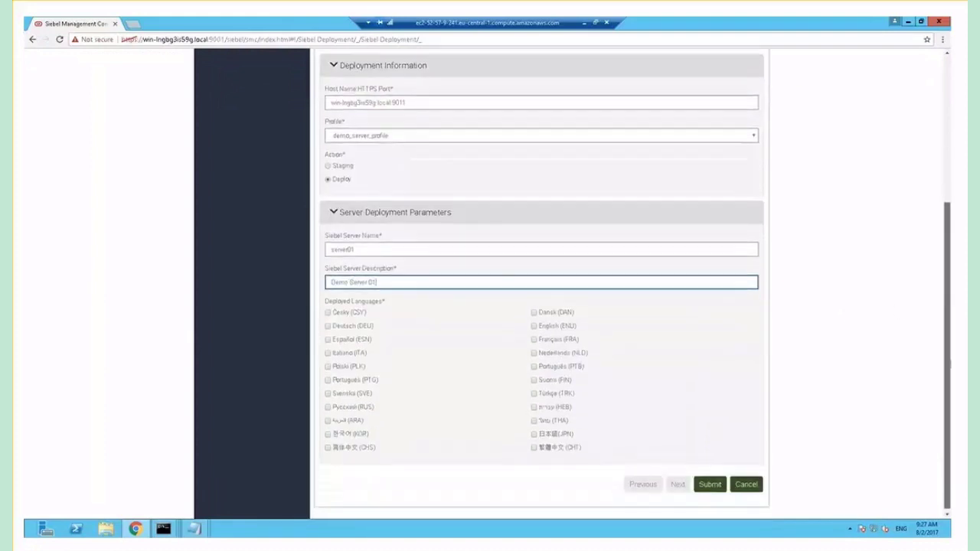
{"action": "left_click", "coordinate": [535, 327]}
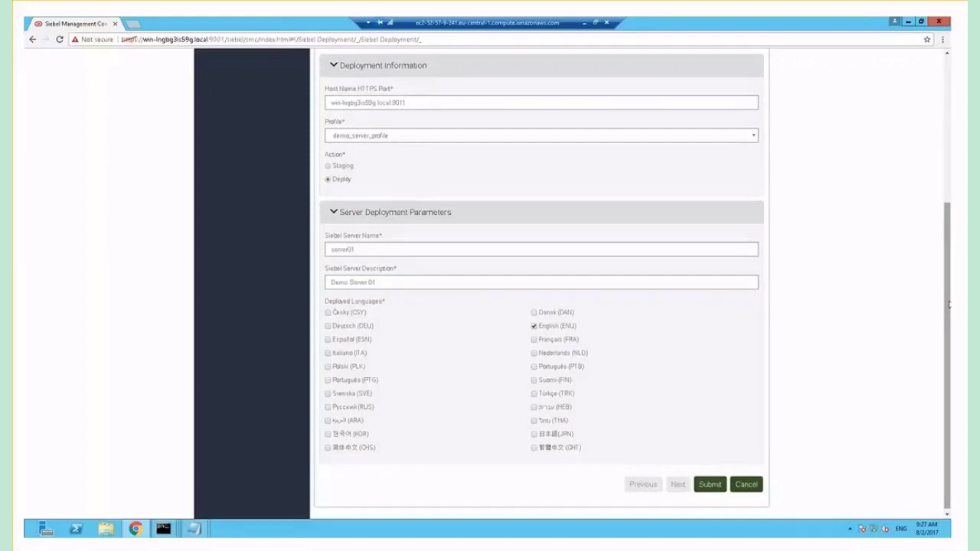
{"action": "left_click", "coordinate": [712, 489]}
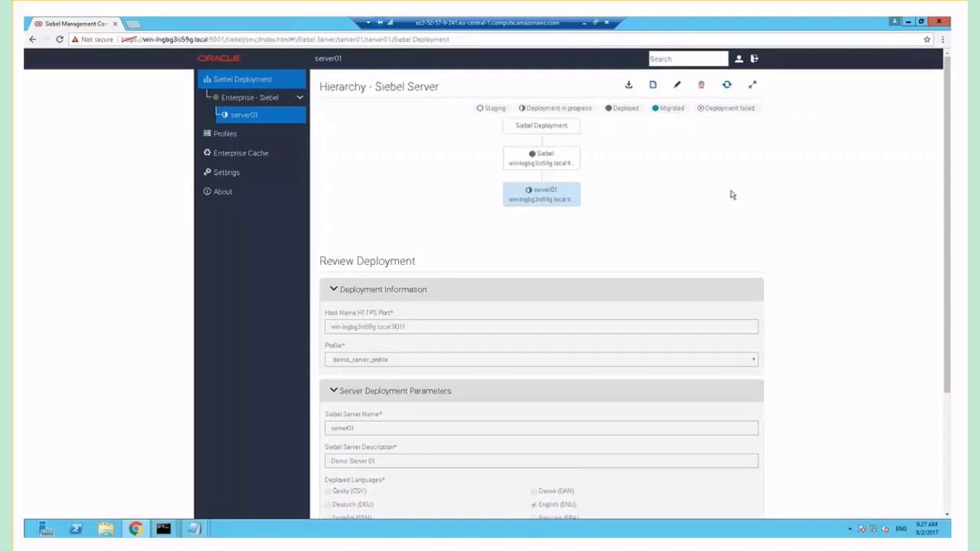
Refresh the hierarchy twice until server01 shows as Deployed under the Enterprise
{"action": "left_click", "coordinate": [726, 87]}
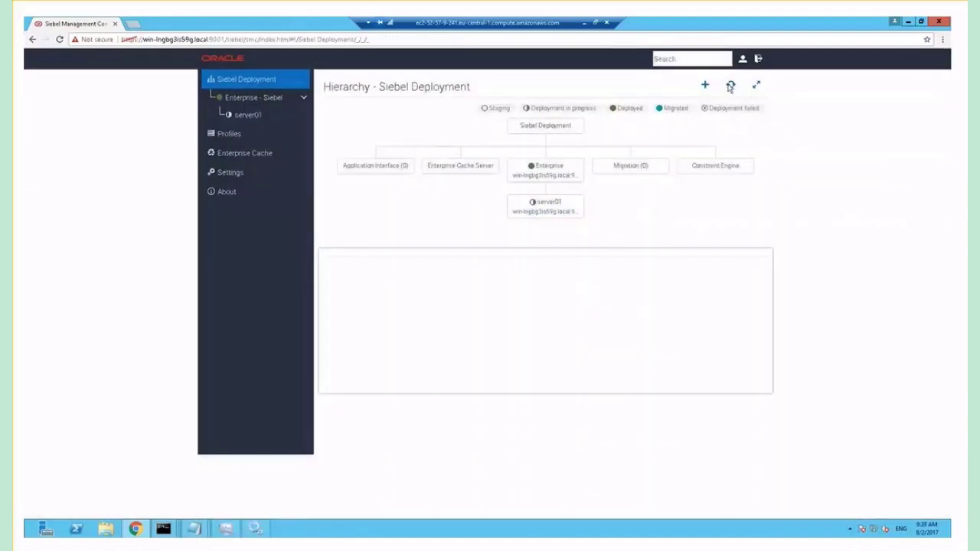
{"action": "left_click", "coordinate": [731, 86]}
Go to Profiles in the sidebar and select the Application Interface profile category
{"action": "left_click", "coordinate": [238, 133]}
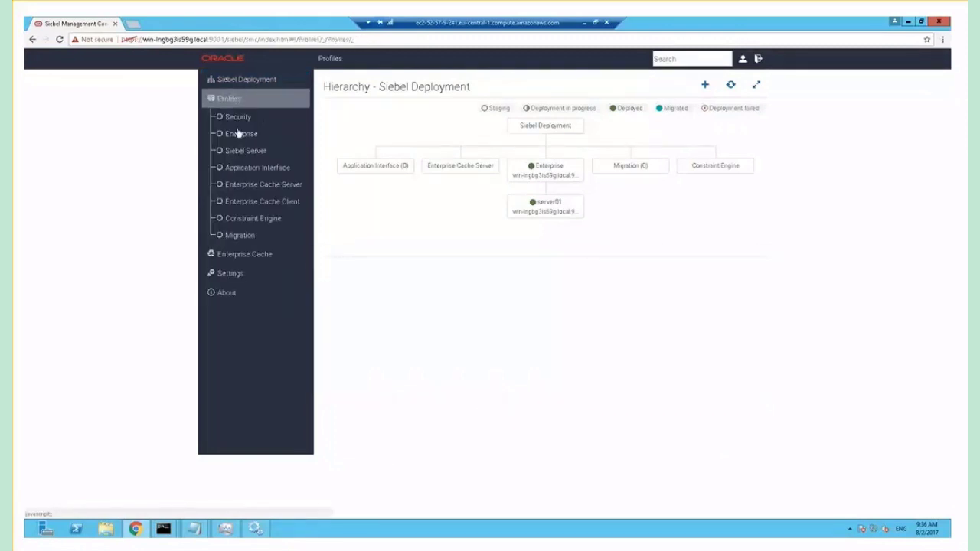
{"action": "left_click", "coordinate": [278, 172]}
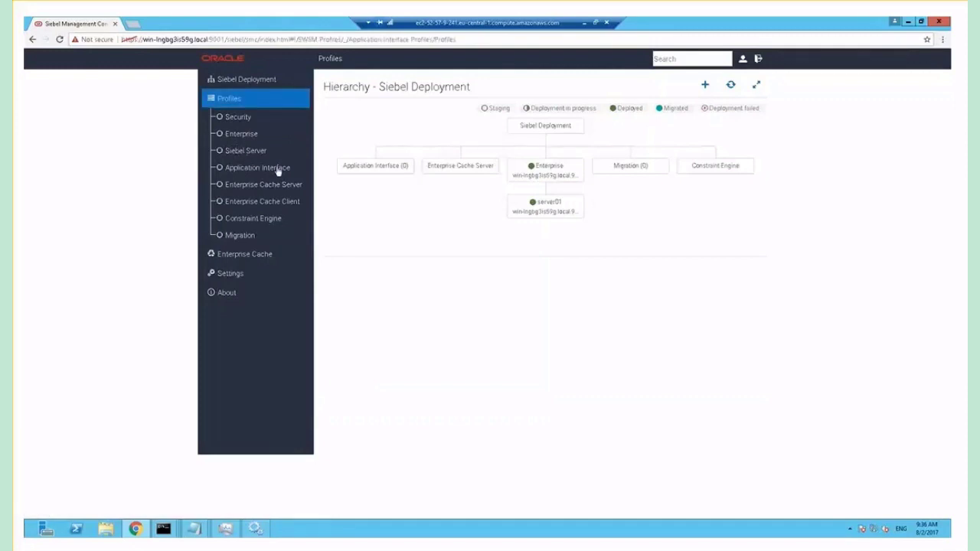